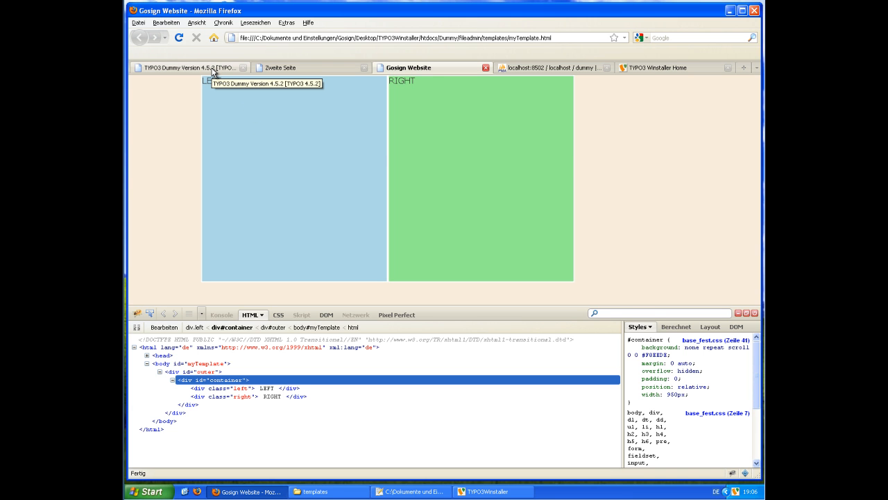
Clear all caches in the TYPO3 backend
click(212, 69)
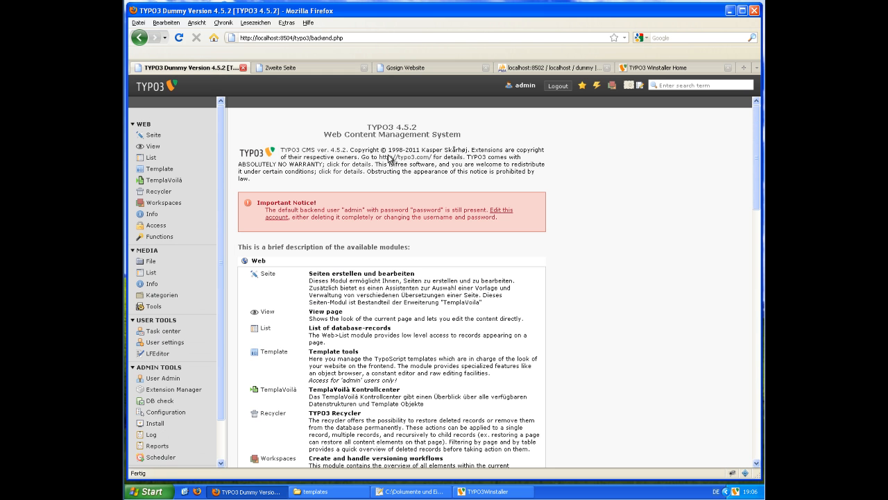
click(596, 85)
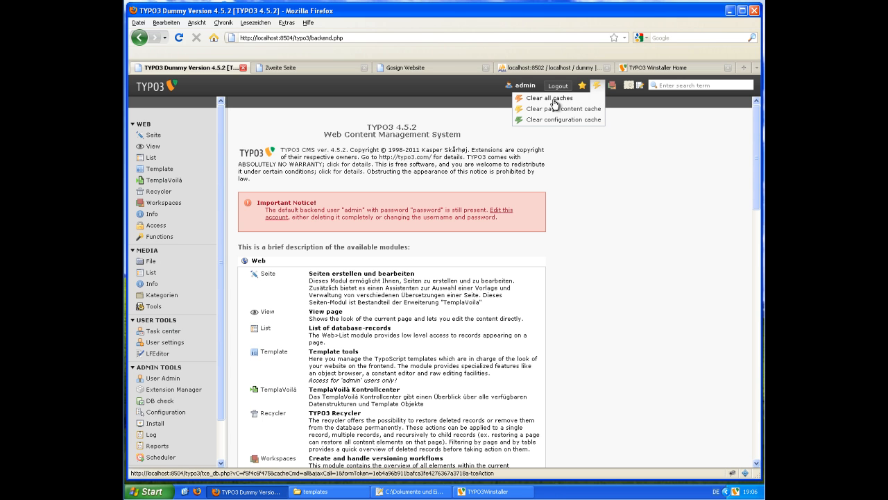
click(555, 101)
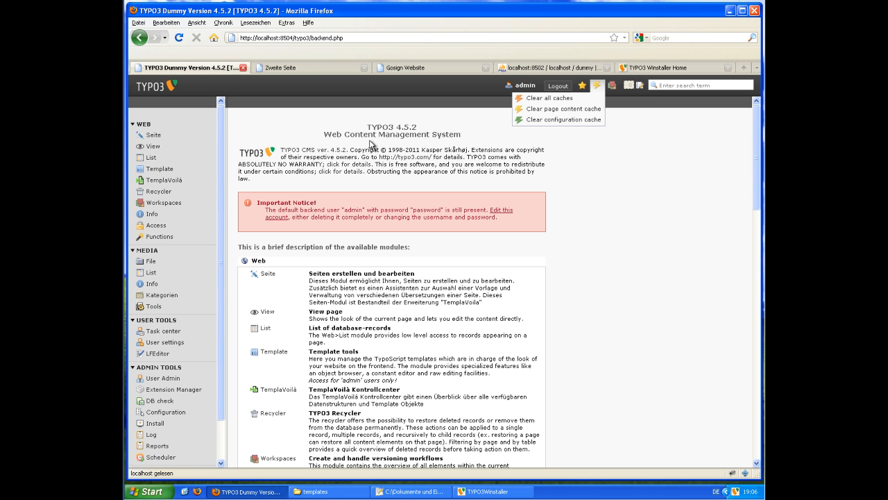
Compare the Zweite Seite frontend page with the two-column myTemplate.html layout and view the templates folder
click(304, 67)
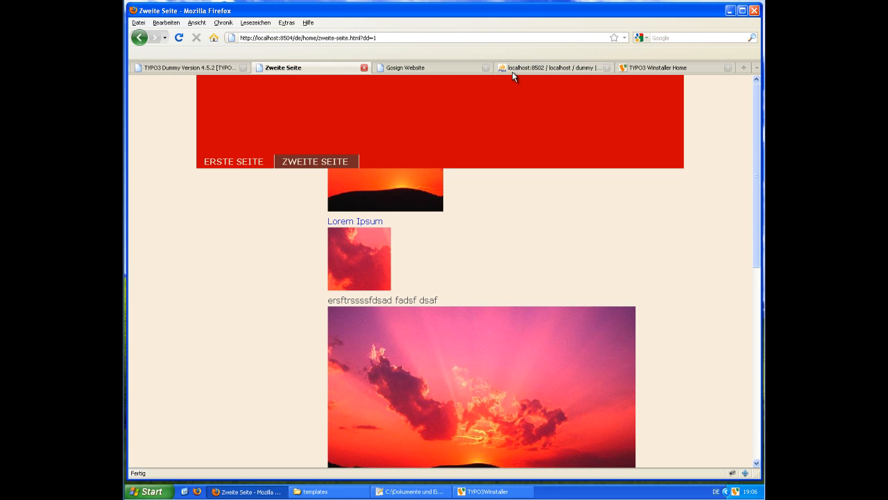
click(422, 67)
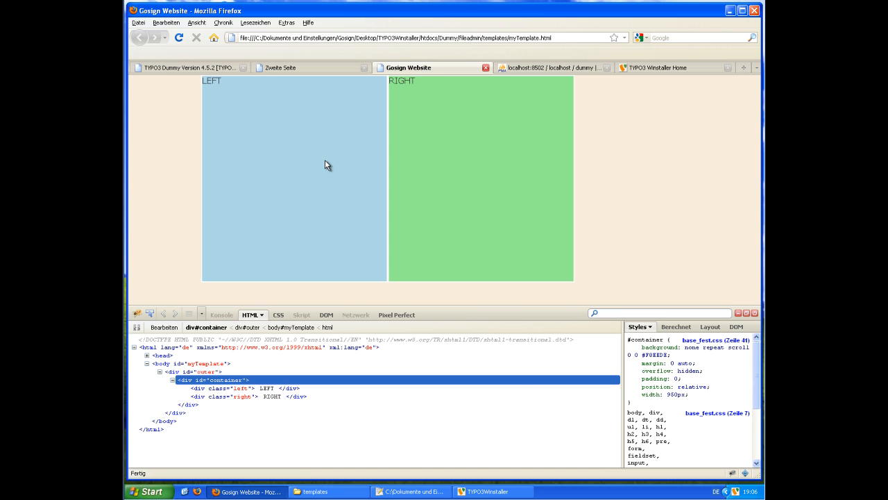
click(309, 491)
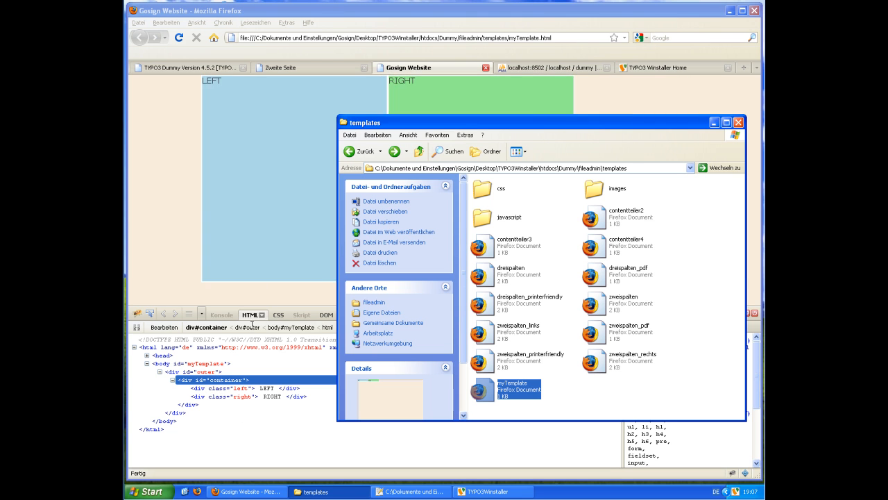
click(258, 168)
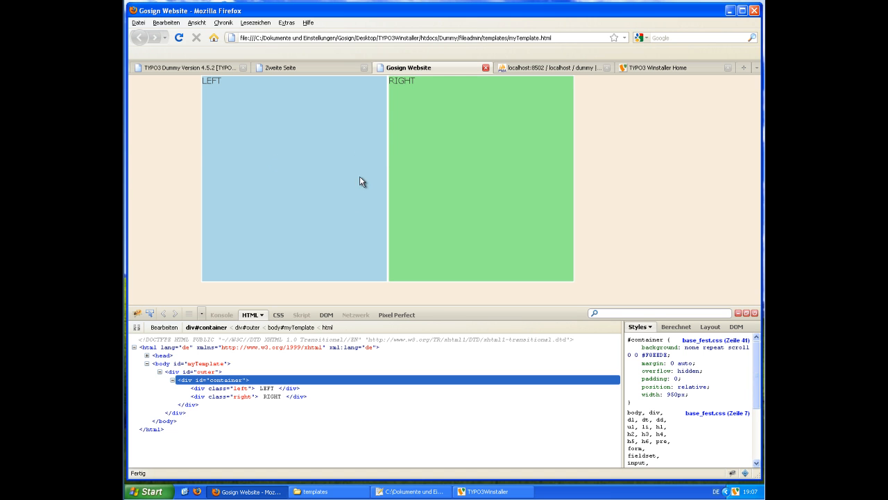
Open the Drei Spalten Layout [Template] object from the TemplaVoilà Storage overview for modifying its data structure, accepting the warning
click(196, 68)
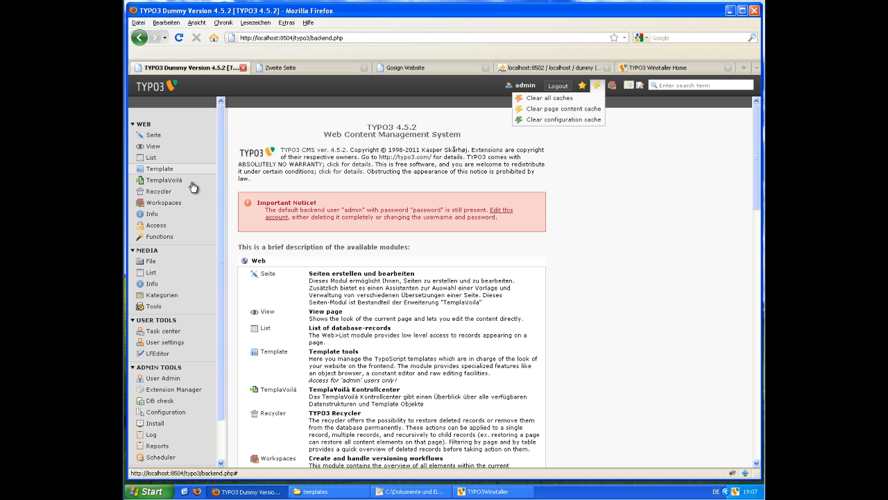
click(167, 182)
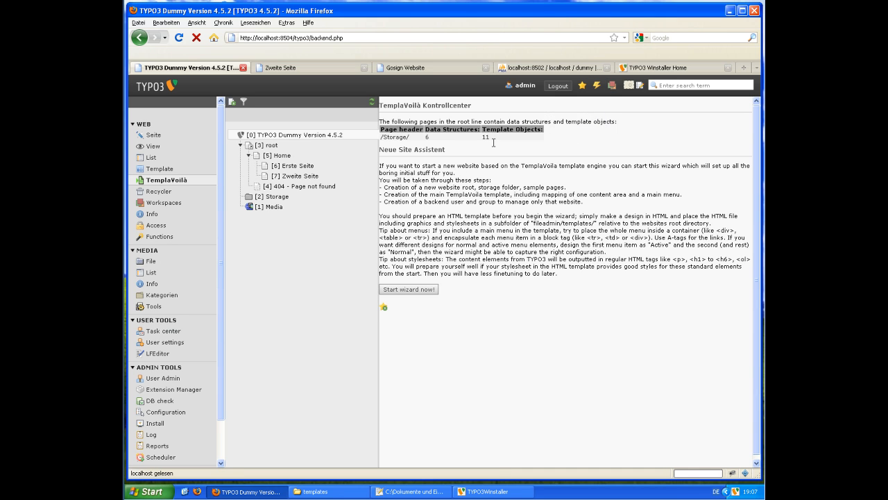
click(394, 137)
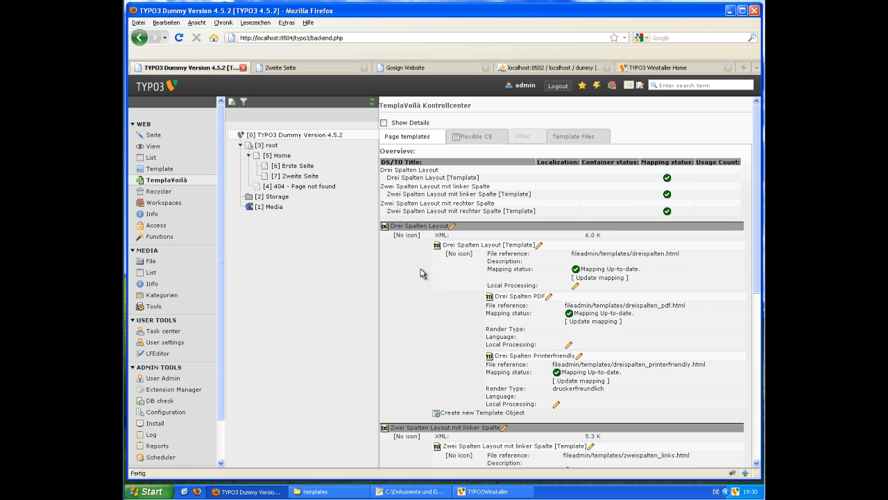
scroll(422, 273, down, 2)
scroll(422, 273, up, 2)
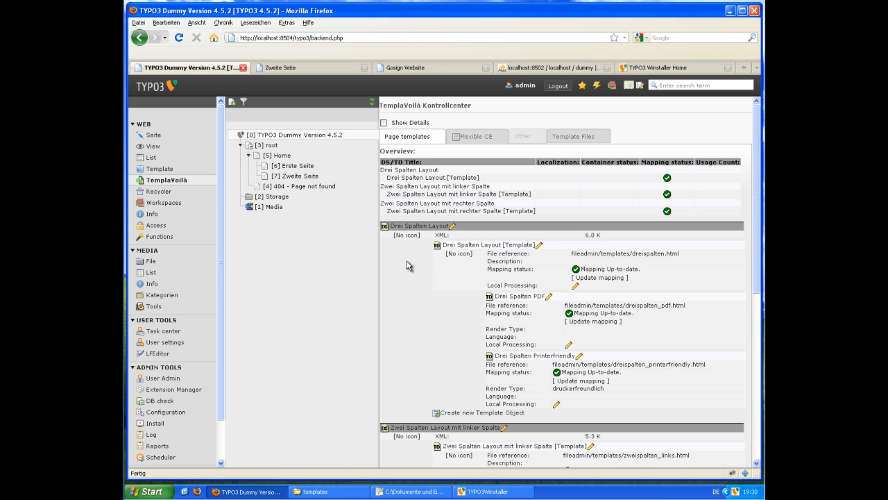
click(471, 248)
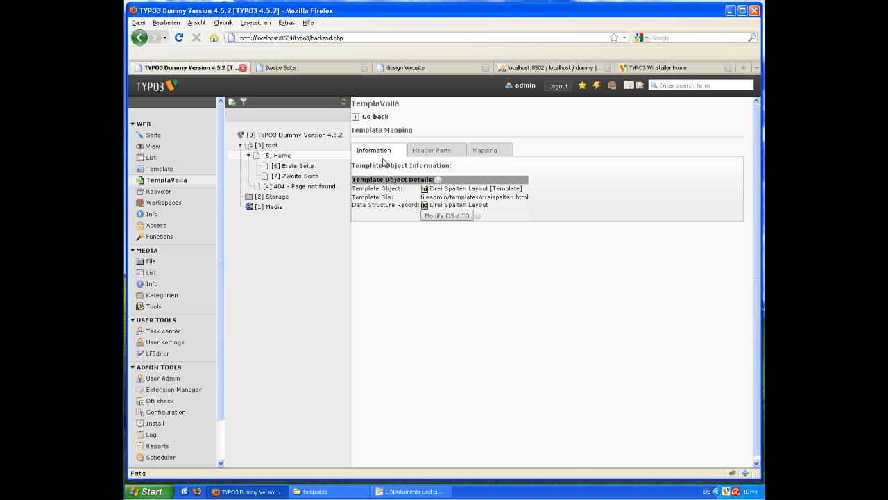
click(448, 215)
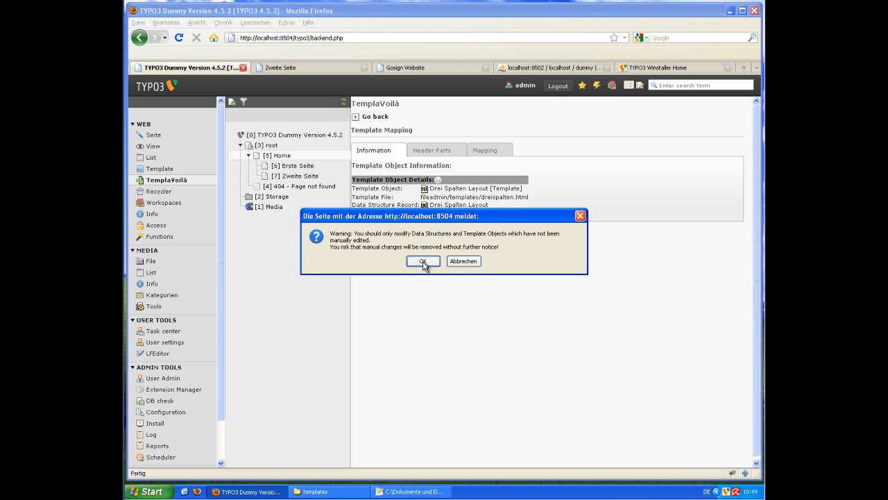
click(423, 262)
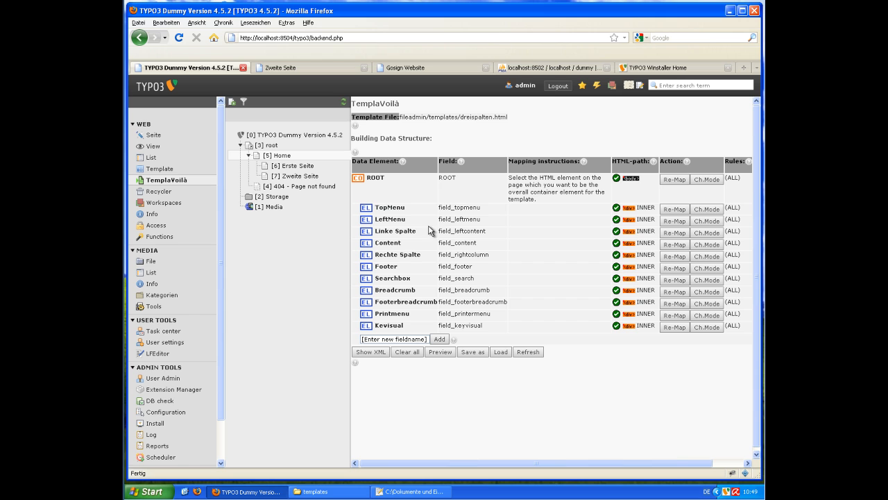
Save the data structure and template object as a new Page Template titled MyLayoutforSite, stored in Storage (UID:2)
click(473, 352)
click(473, 353)
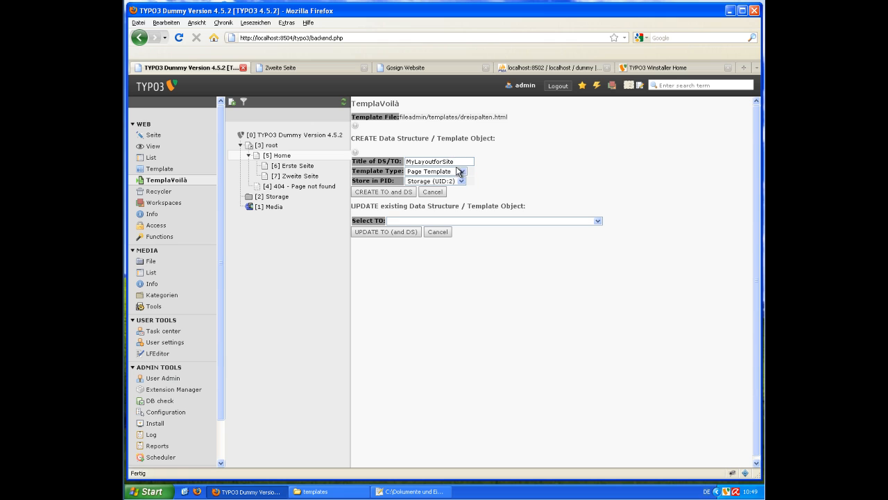
click(428, 171)
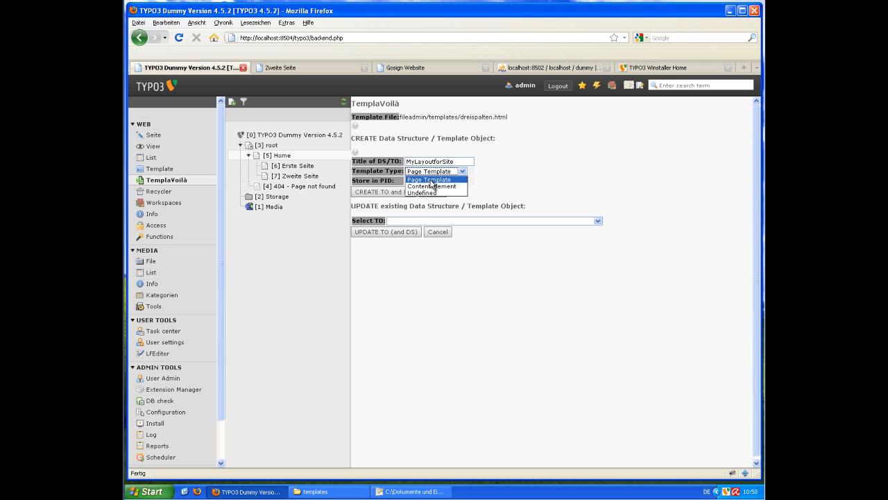
click(430, 180)
click(460, 182)
click(517, 179)
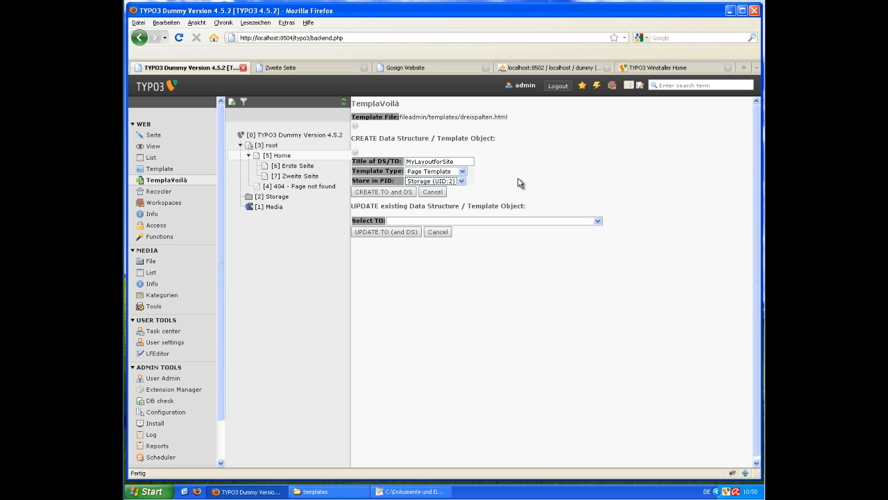
click(387, 197)
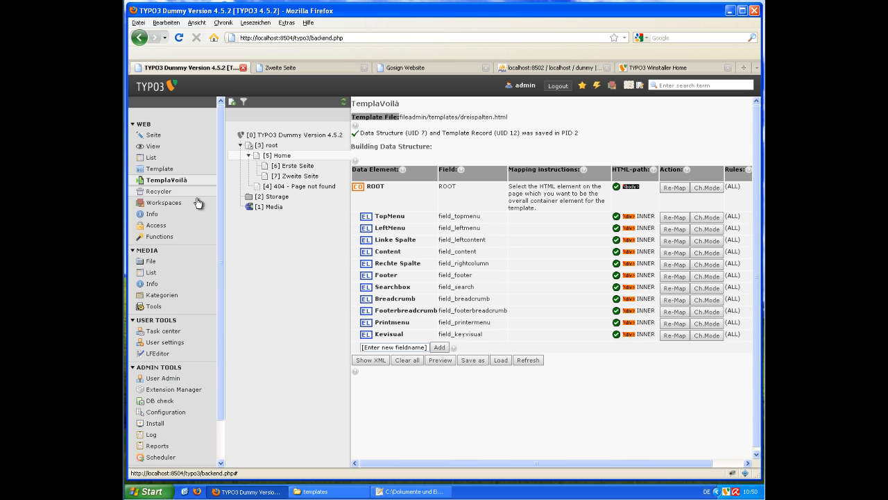
Reopen the TemplaVoilà Storage overview and open the MyLayoutforSite [Template] record for editing
click(175, 181)
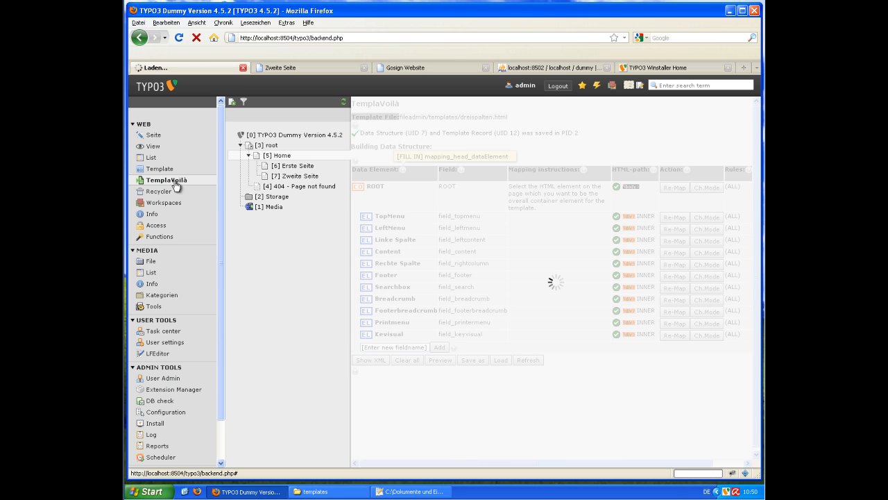
click(283, 156)
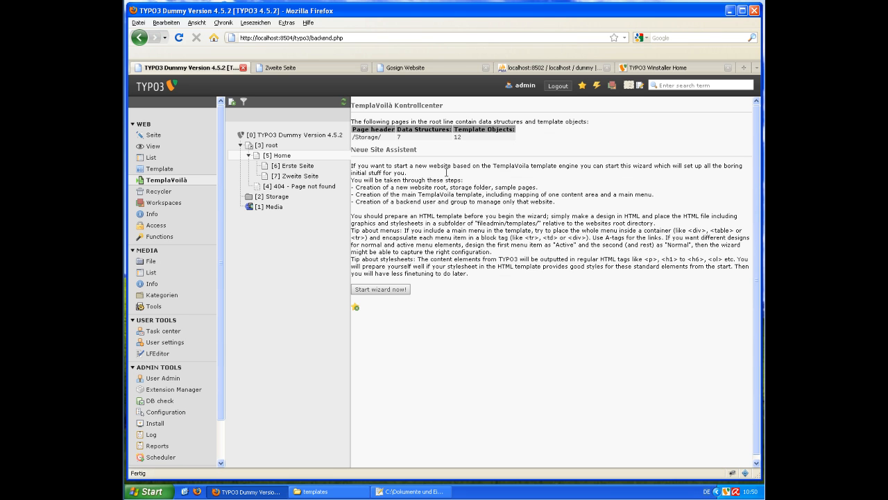
click(366, 137)
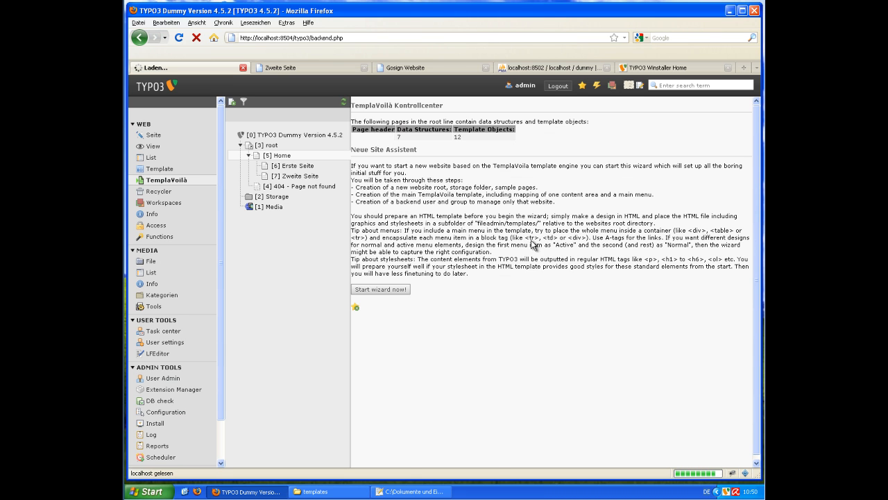
scroll(545, 243, down, 5)
scroll(508, 240, down, 5)
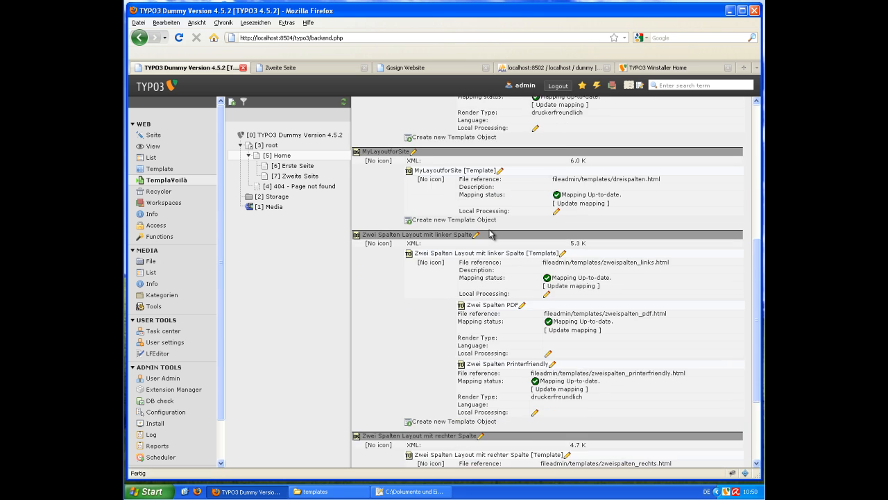
scroll(455, 261, up, 5)
scroll(444, 286, down, 1)
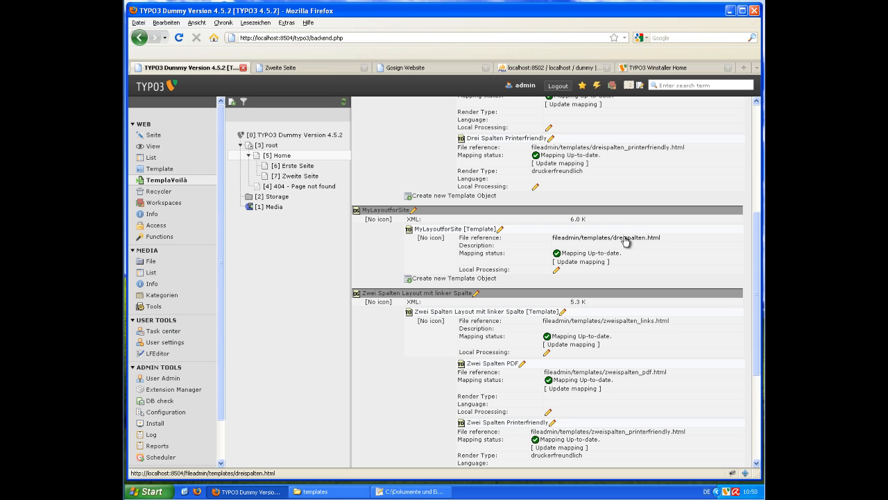
click(500, 230)
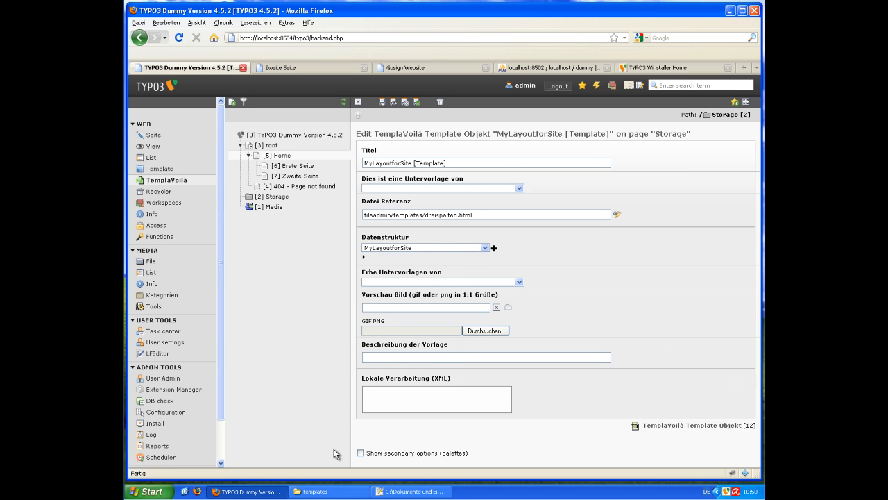
Copy the name myTemplate.html from the templates folder, set the file reference to fileadmin/templates/myTemplate.html, and save and close the record
click(315, 492)
click(383, 436)
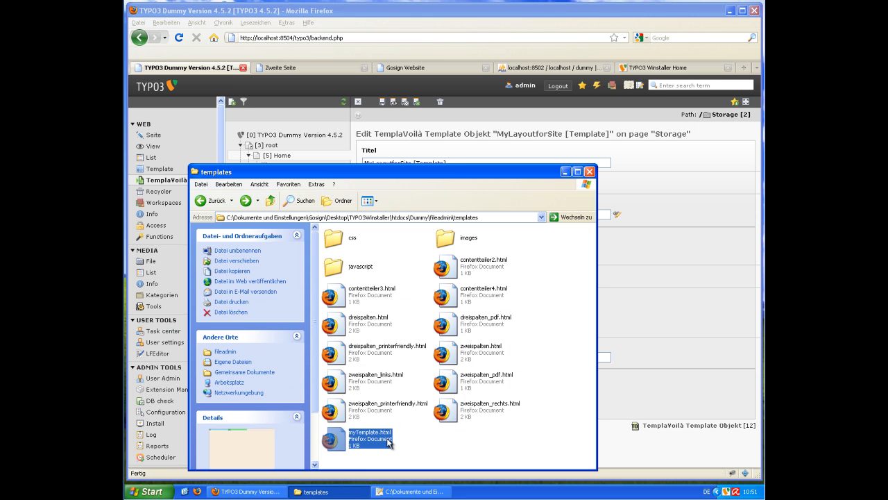
click(387, 439)
key(ctrl+c)
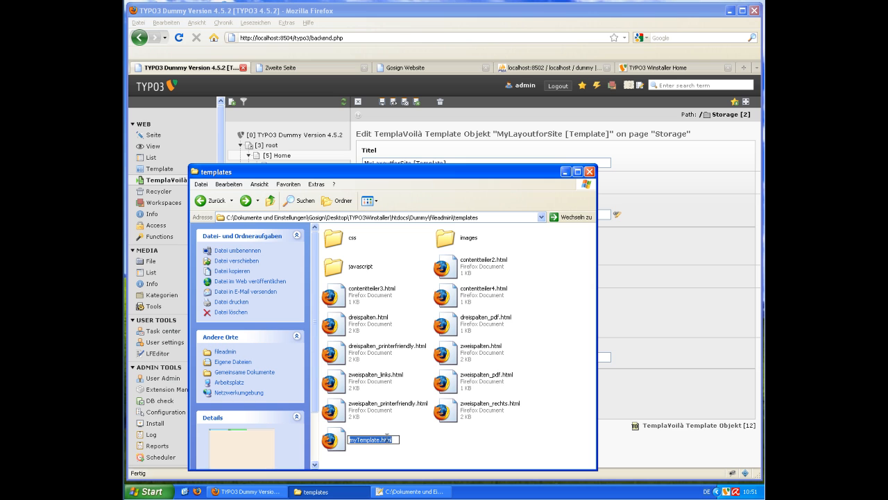
click(458, 438)
click(621, 273)
drag(425, 216, 472, 215)
key(ctrl+v)
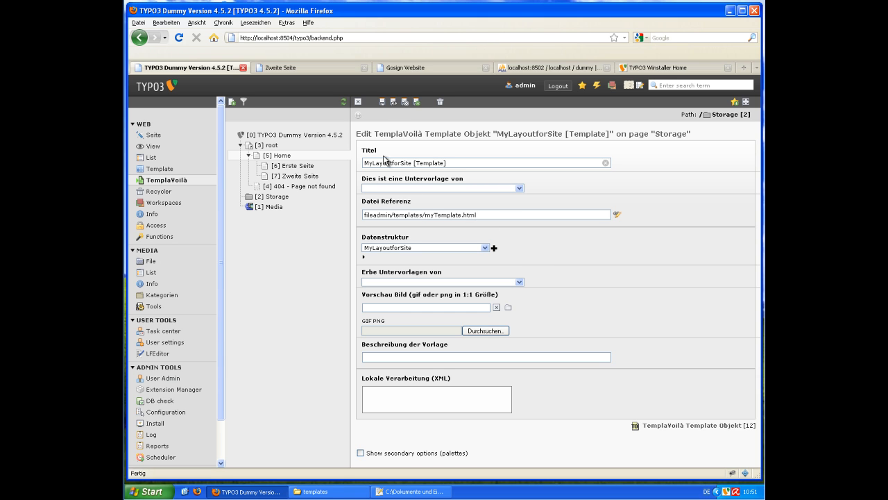
click(406, 103)
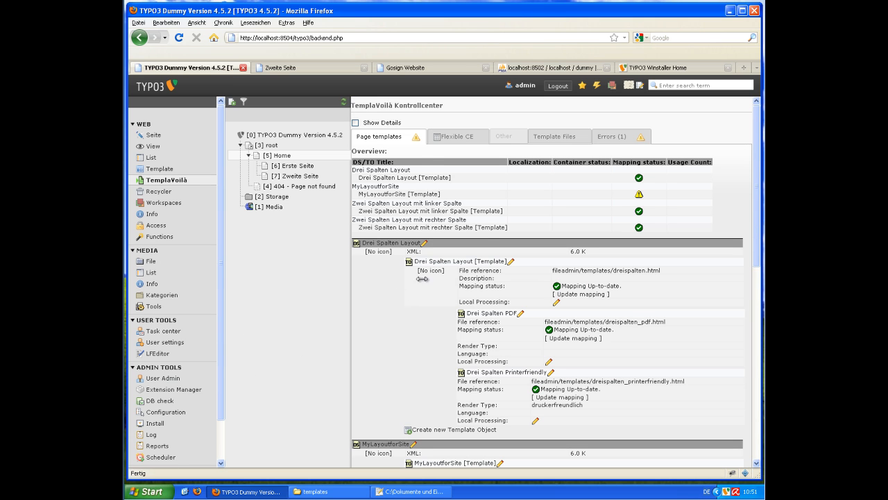
Open the MyLayoutforSite [Template] data structure for modification and delete its ROOT element
scroll(438, 298, down, 6)
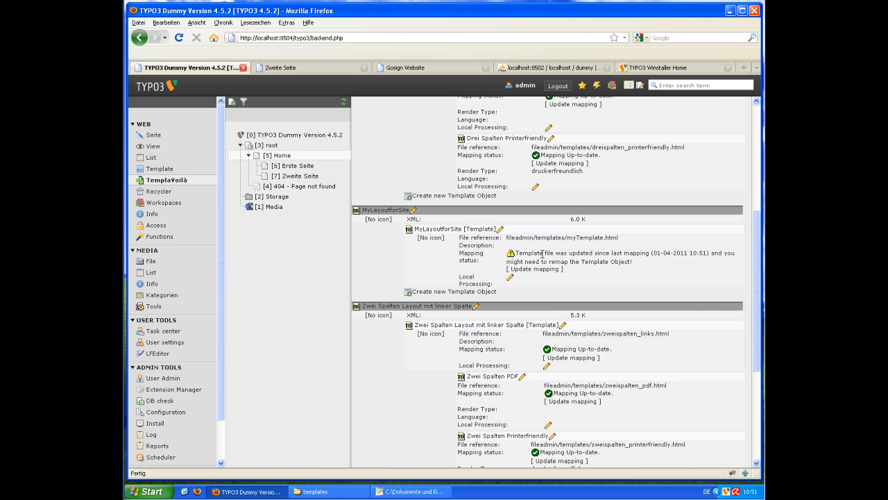
click(450, 229)
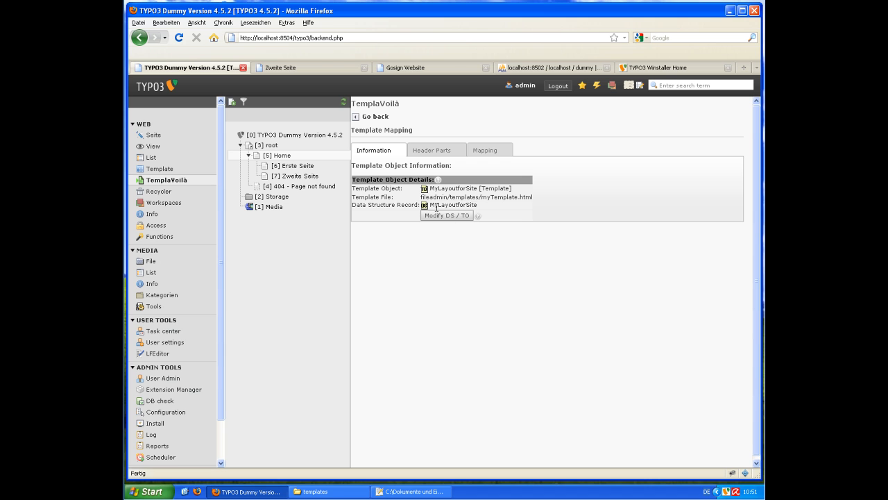
click(439, 216)
click(423, 261)
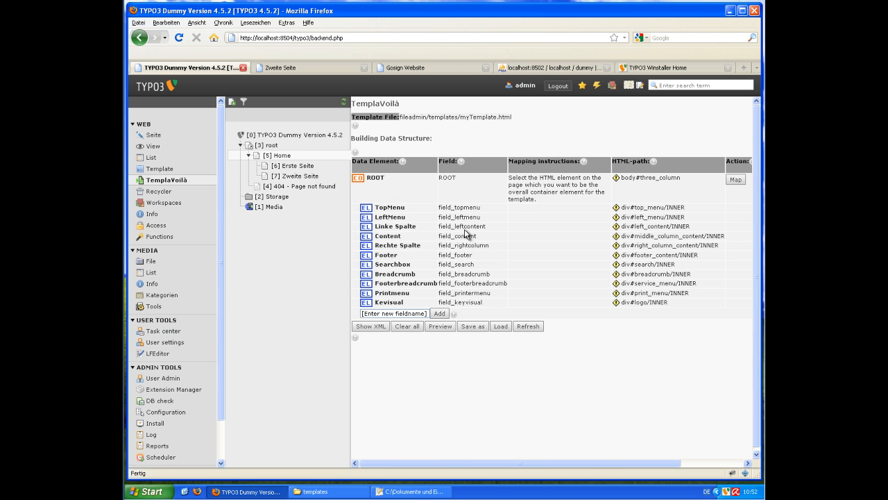
scroll(486, 203, right, 3)
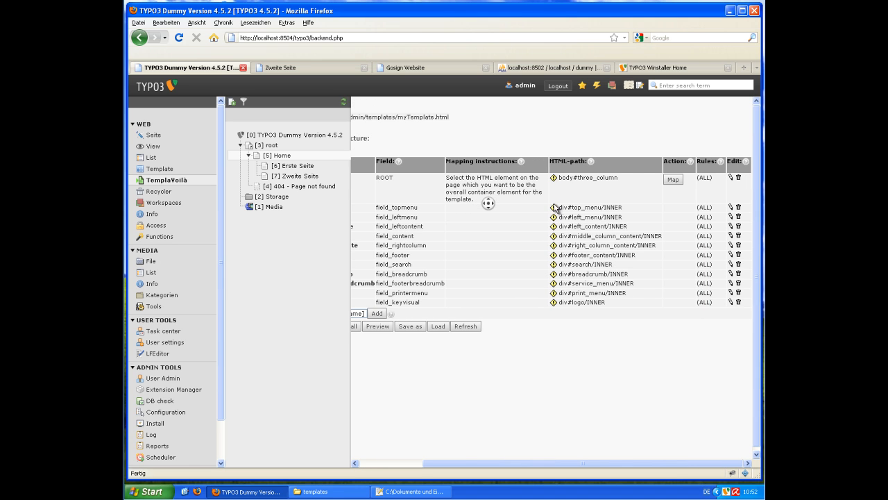
click(739, 179)
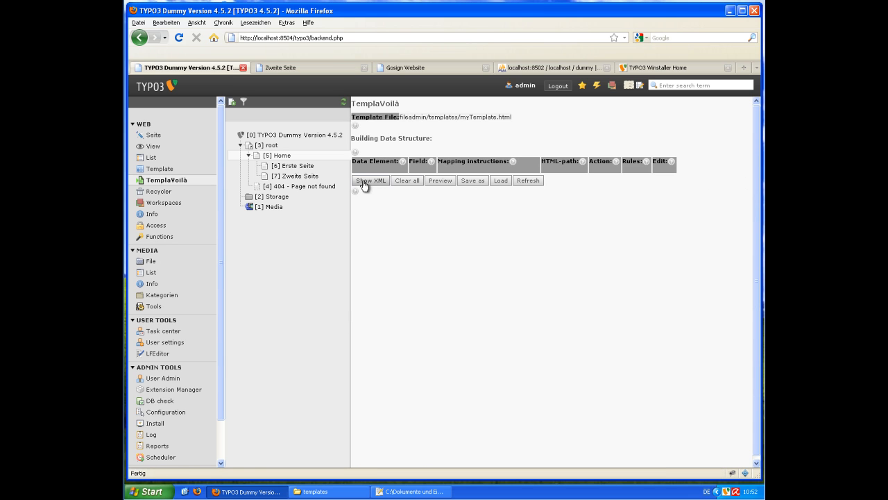
Reload the TemplaVoilà Storage overview from the Home page and reopen the MyLayoutforSite [Template] data structure for modification
click(282, 157)
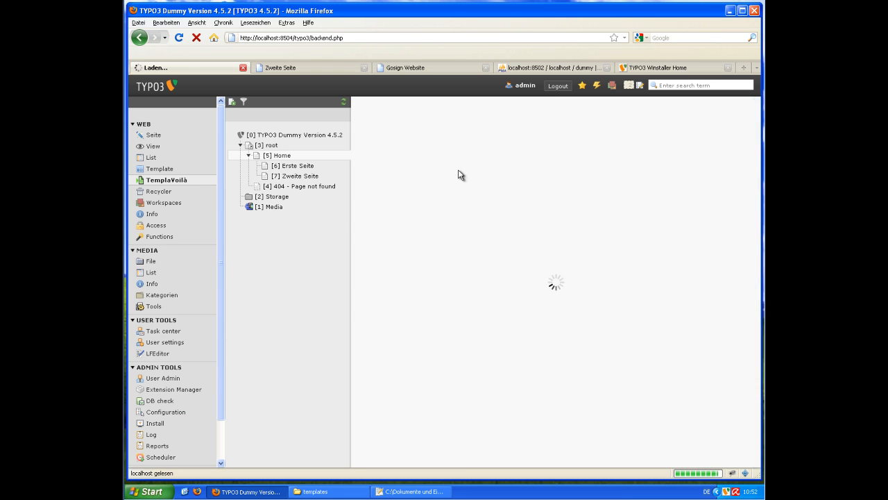
click(366, 137)
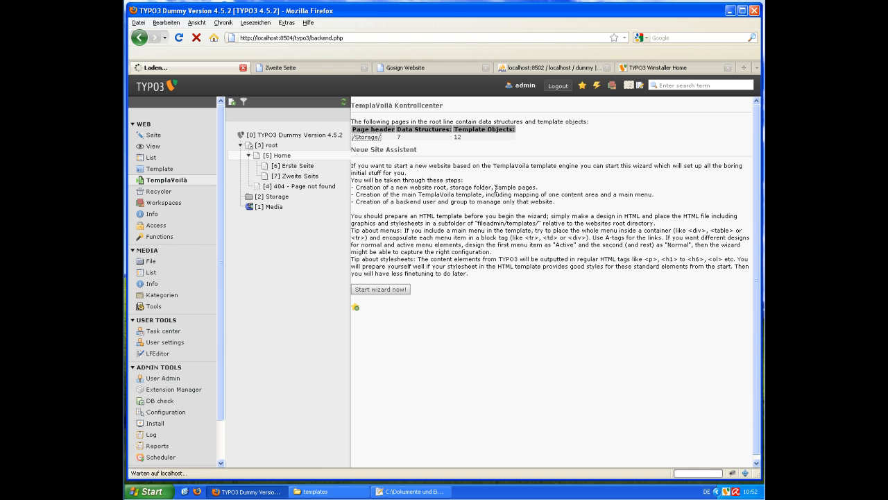
scroll(455, 236, down, 10)
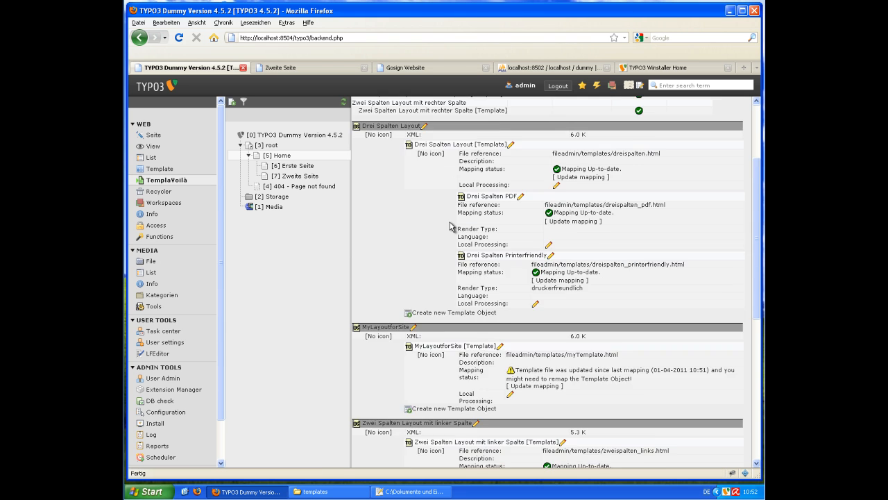
scroll(450, 248, down, 2)
click(442, 229)
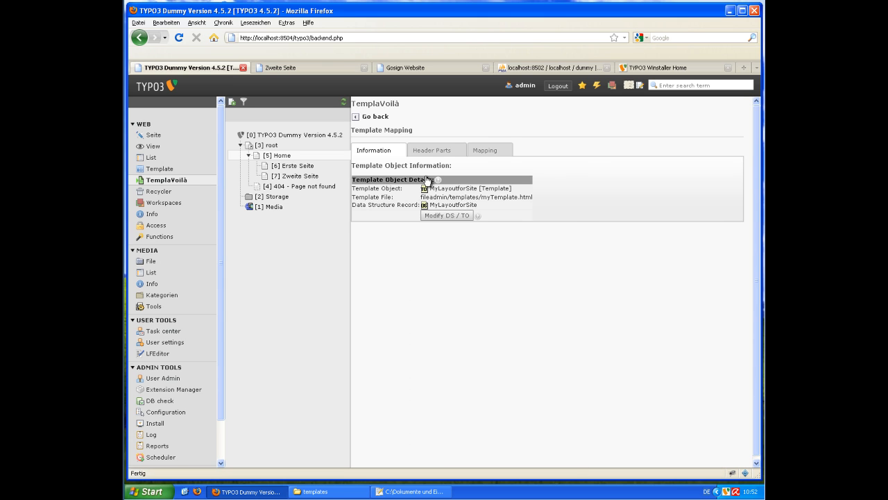
click(437, 215)
click(436, 261)
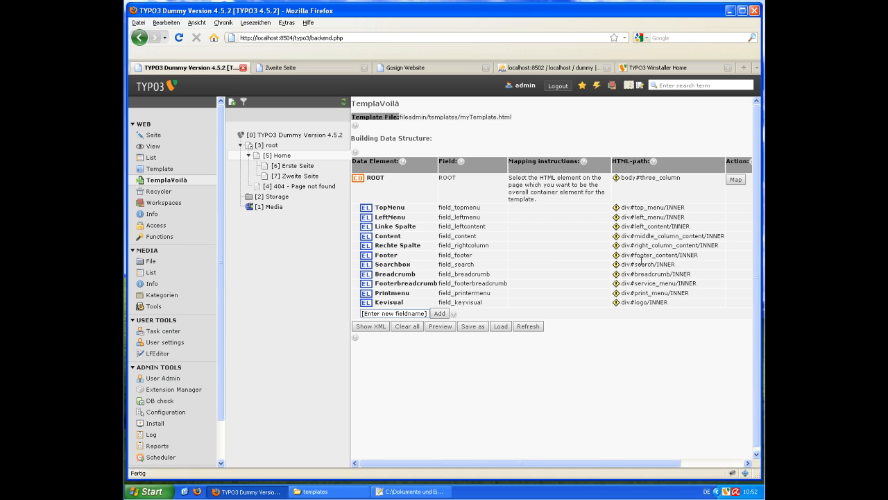
Delete the TopMenu, Kevisual and LeftMenu elements from the data structure, keeping ROOT
middle_click(581, 254)
middle_click(630, 233)
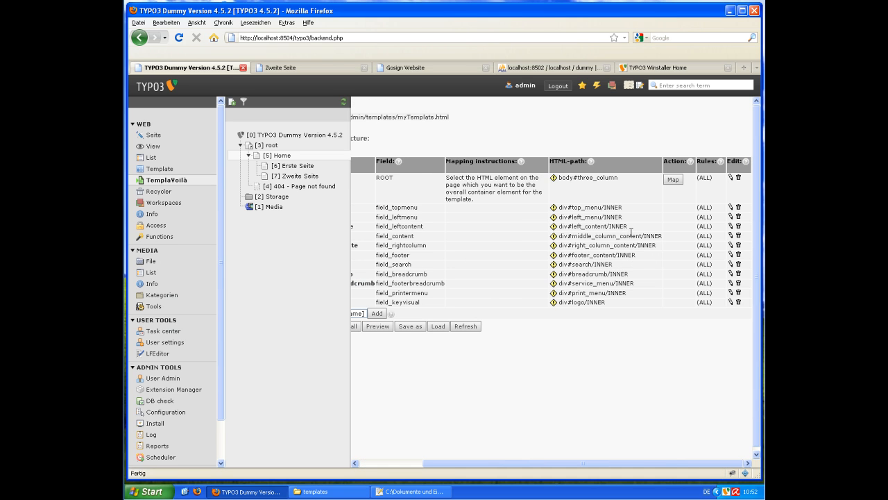
click(738, 207)
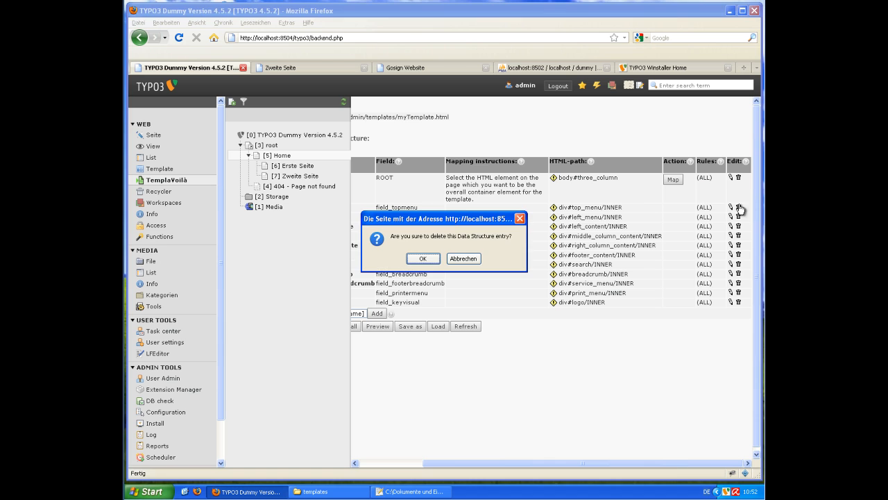
click(454, 259)
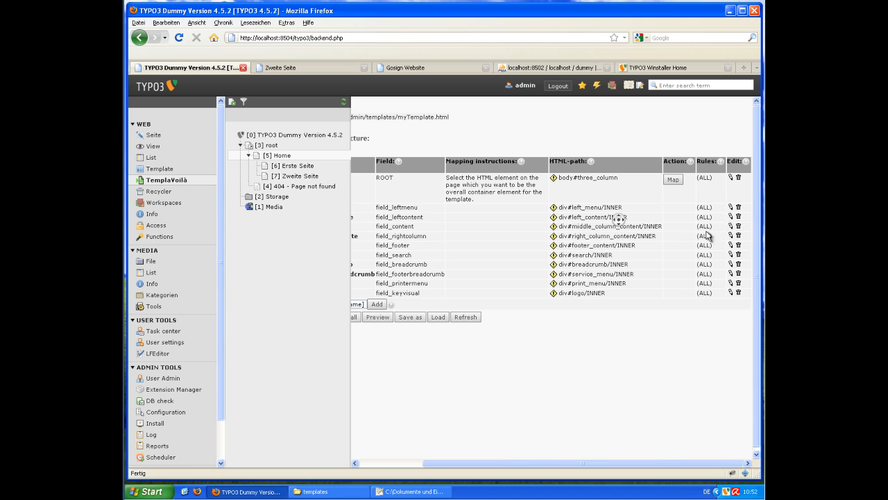
middle_click(707, 232)
click(739, 290)
click(453, 260)
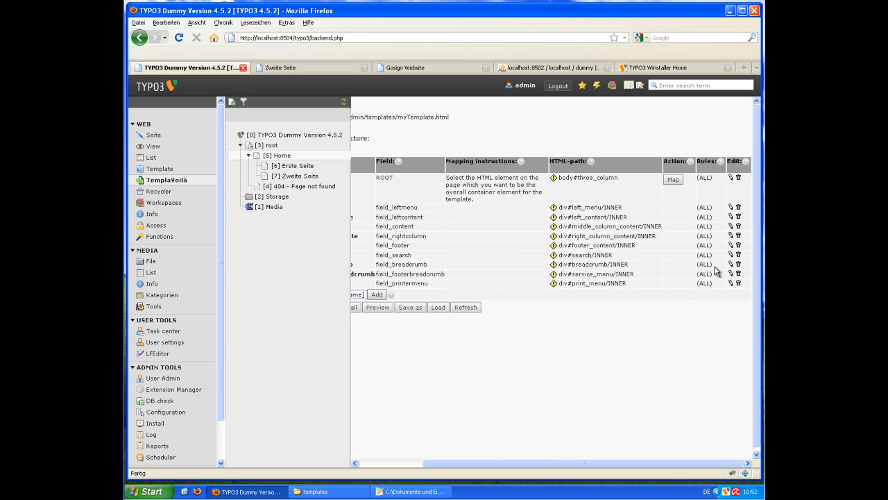
click(738, 207)
click(435, 256)
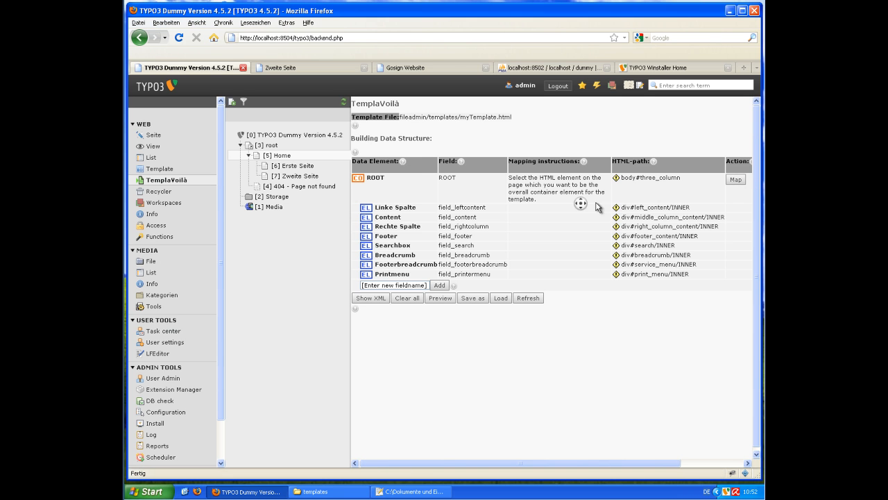
Delete all remaining elements under ROOT: Linke Spalte, Content, Rechte Spalte, Footer, Searchbox, Breadcrumb, Footerbreadcrumb and Printmenu
click(738, 206)
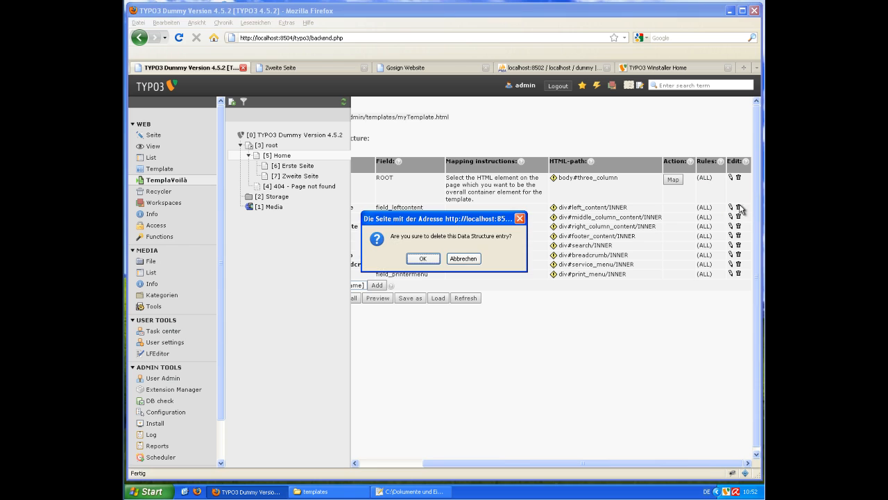
click(423, 258)
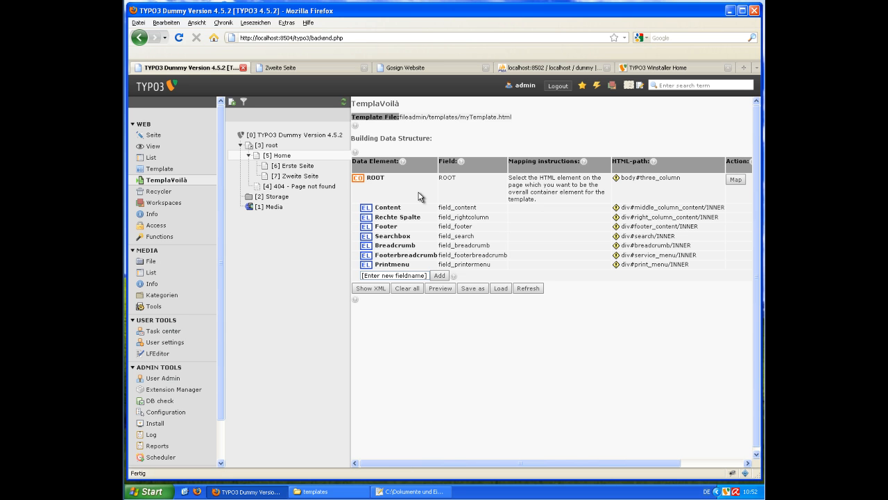
scroll(421, 192, right, 2)
click(739, 222)
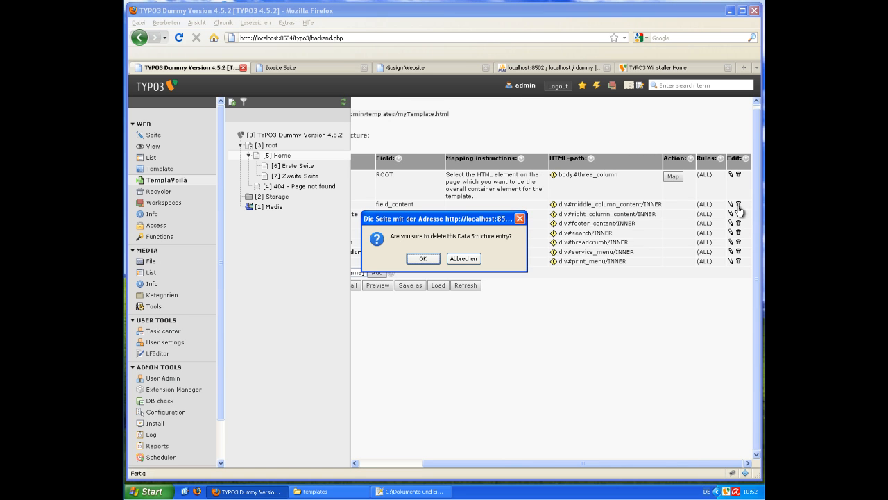
click(423, 257)
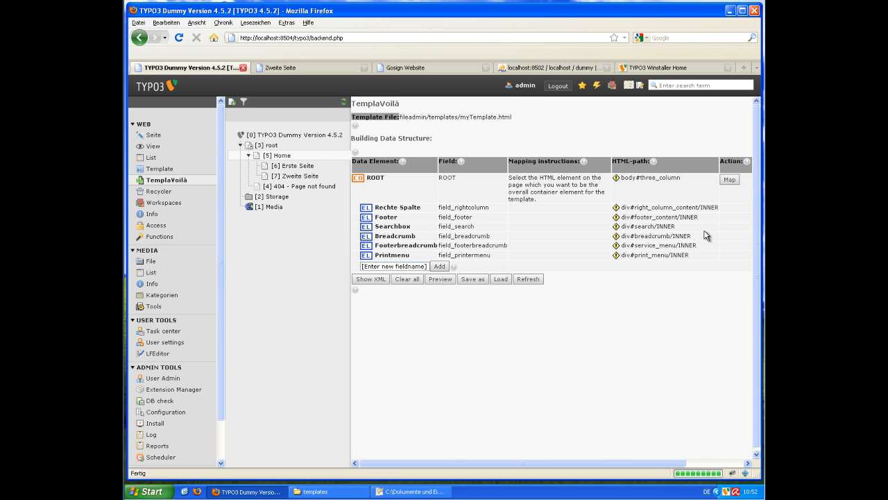
click(739, 207)
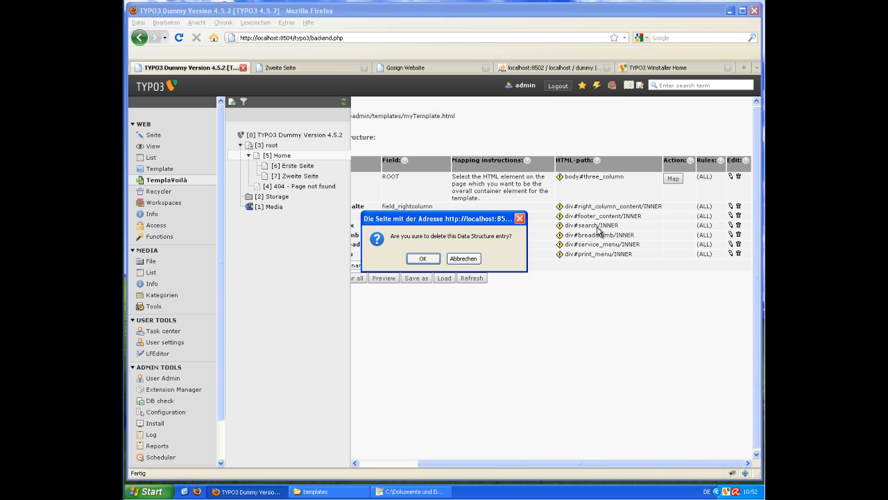
click(403, 261)
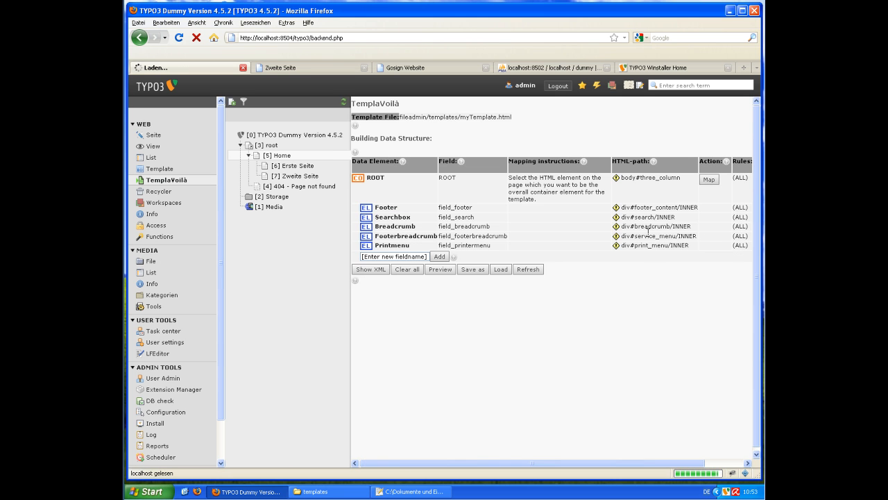
click(737, 207)
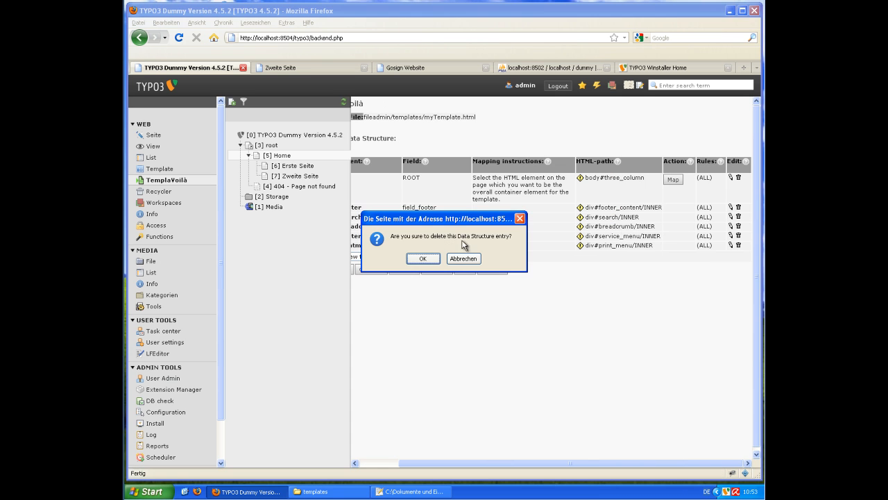
click(420, 260)
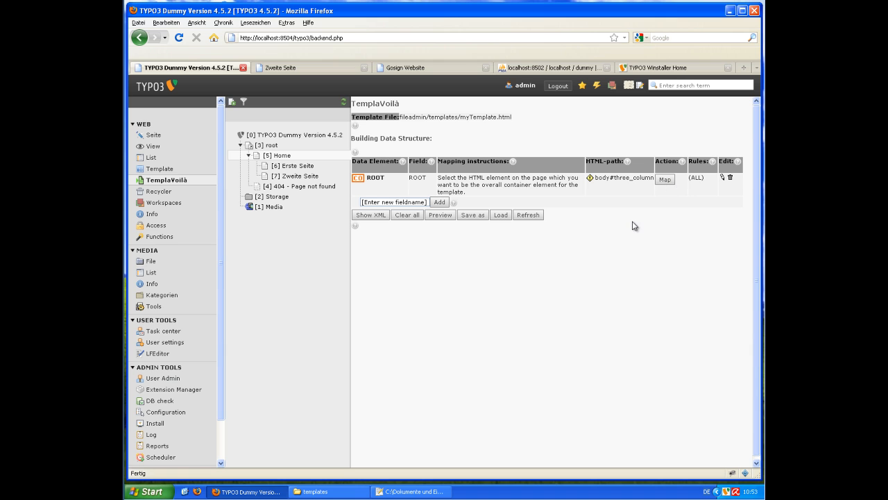
Map the ROOT element to the body tag with id myTemplate, using INNER (Exclude tag) mode
click(664, 180)
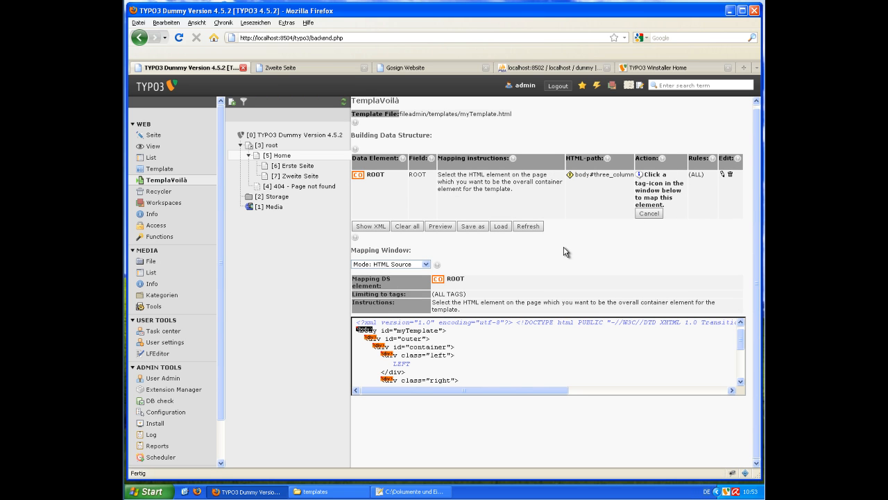
click(365, 331)
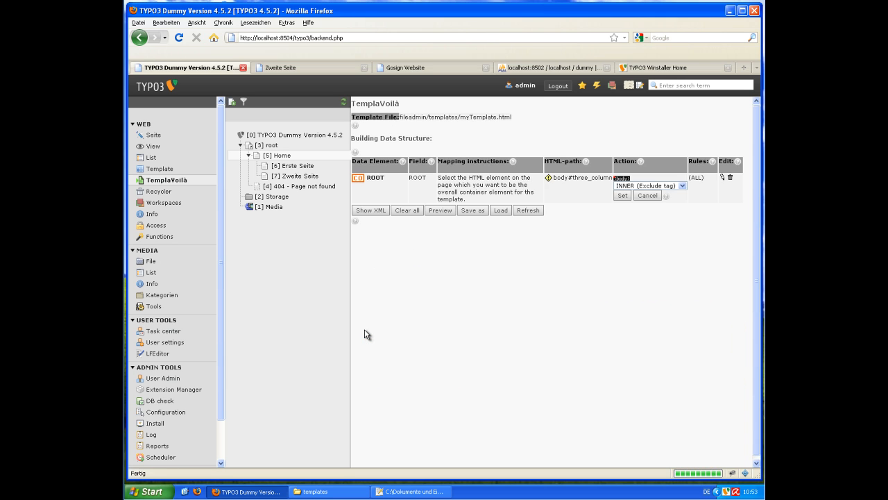
click(623, 196)
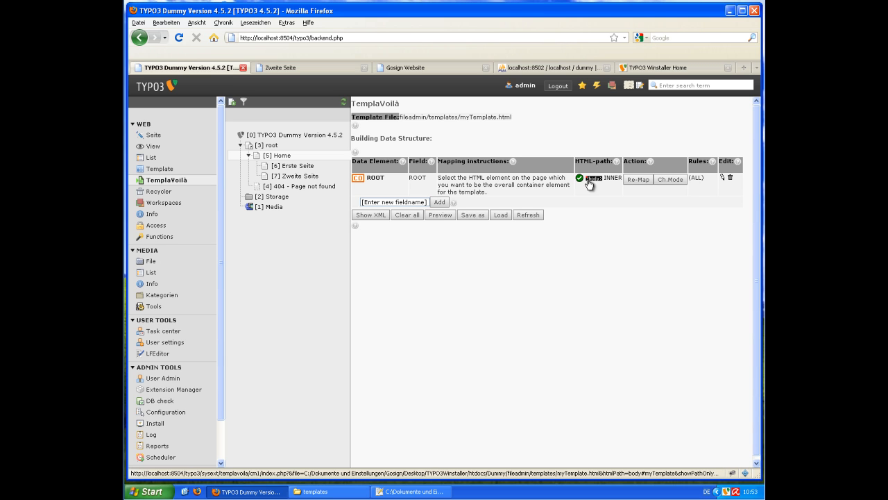
Check the left container in the Gosign Website preview and add a new field named field_left under ROOT
click(398, 201)
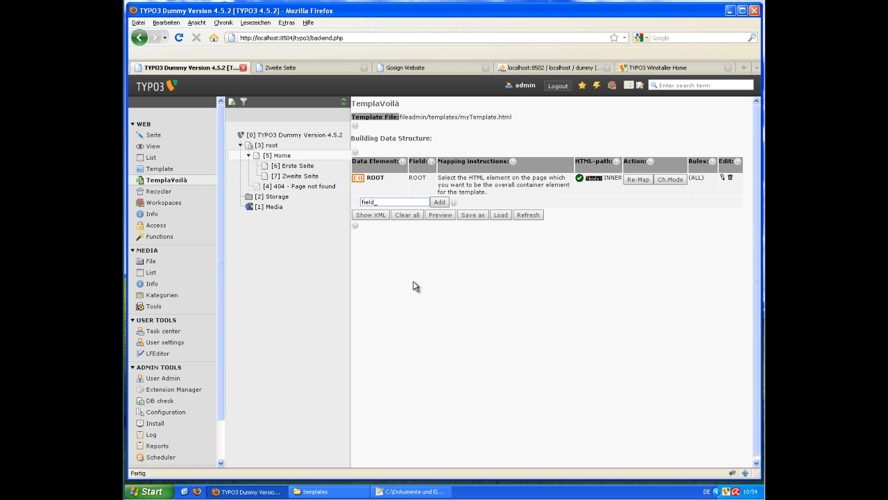
click(402, 68)
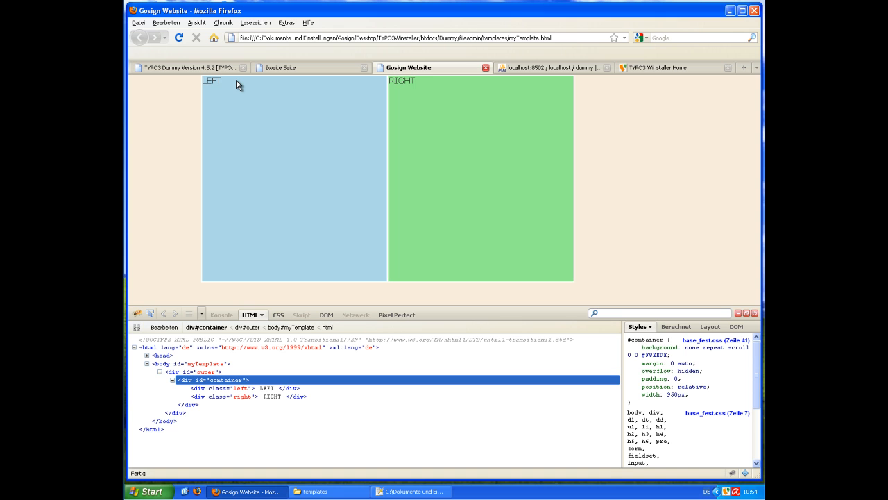
click(199, 71)
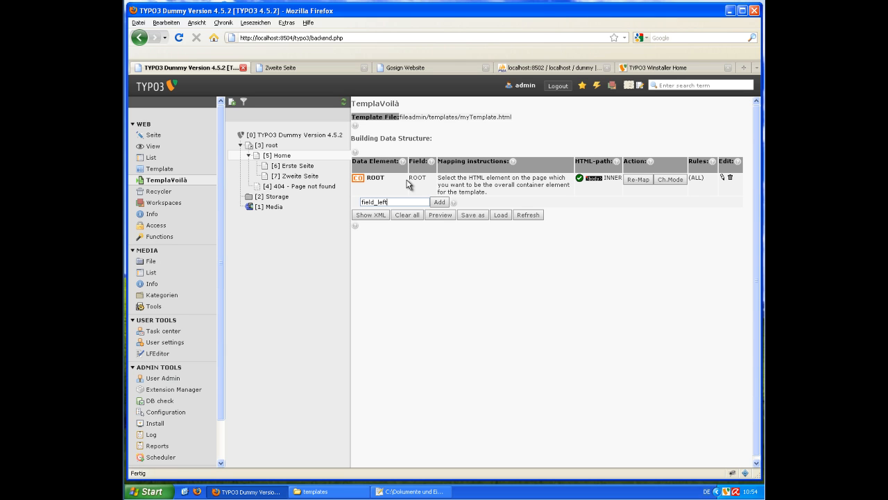
click(440, 202)
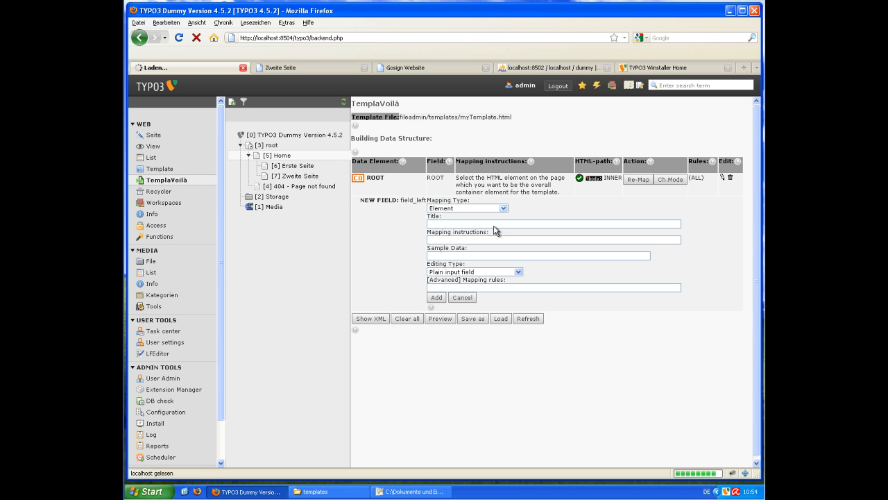
Define field_left with mapping type Element, title Mera Leftcontainer and editing type Content Elements, and add it to the structure
click(451, 208)
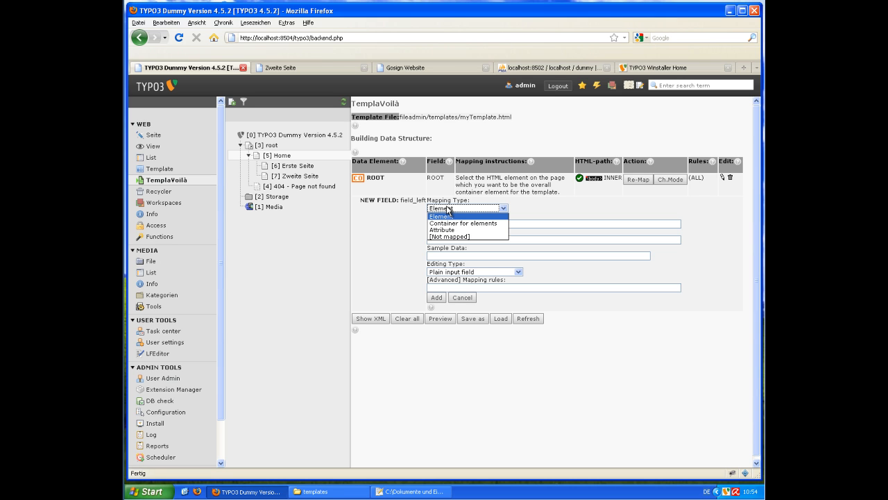
click(447, 209)
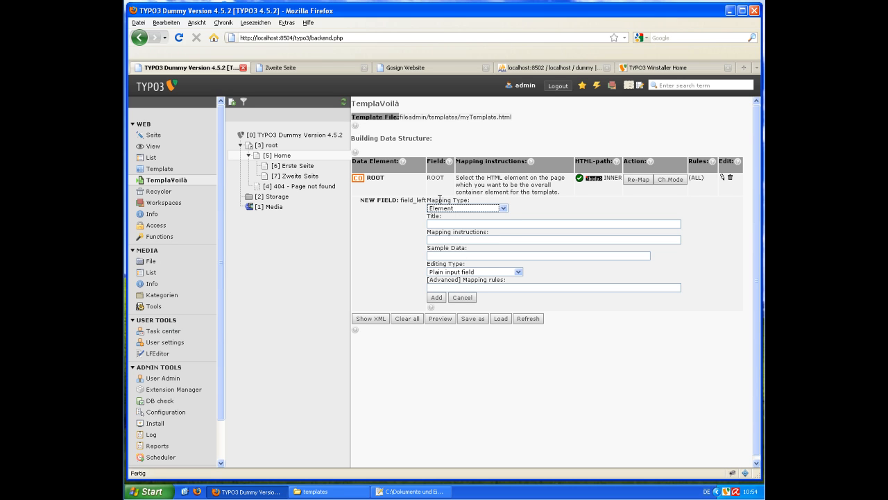
click(444, 209)
click(444, 218)
click(435, 223)
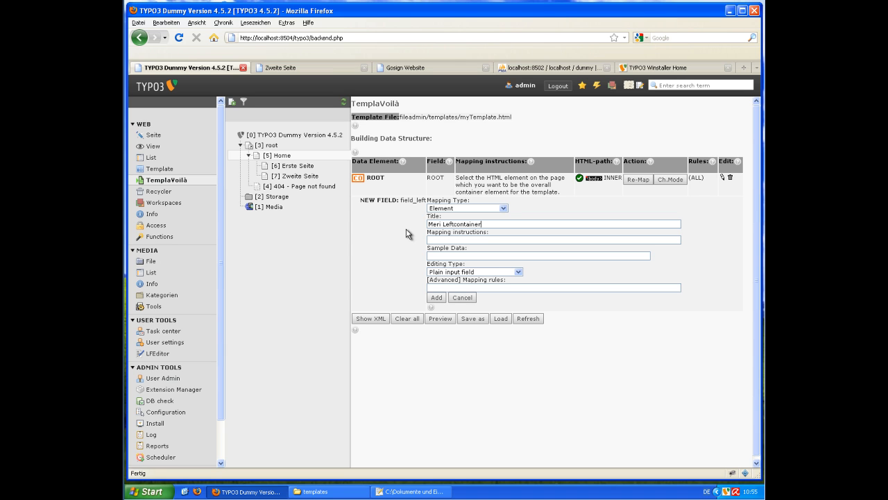
text(a)
click(463, 272)
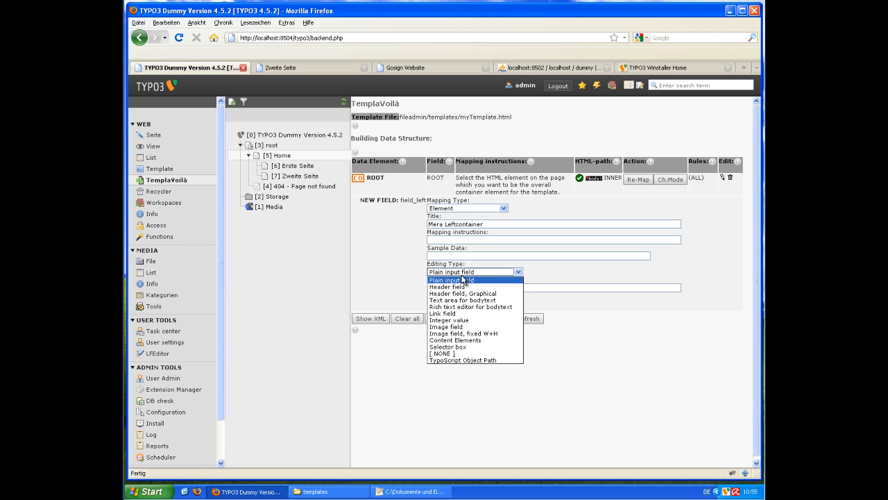
click(467, 340)
click(411, 252)
click(436, 297)
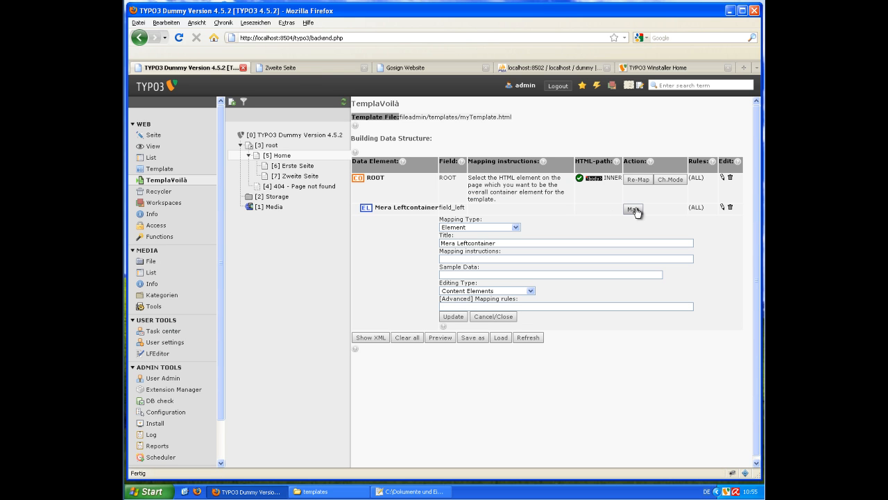
Map Mera Leftcontainer to the div with class left, using INNER (Exclude tag) mode
click(634, 210)
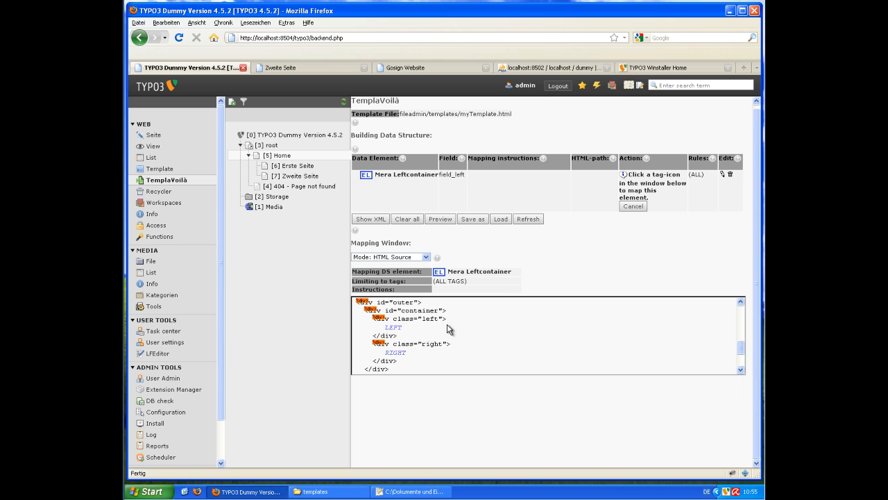
click(379, 318)
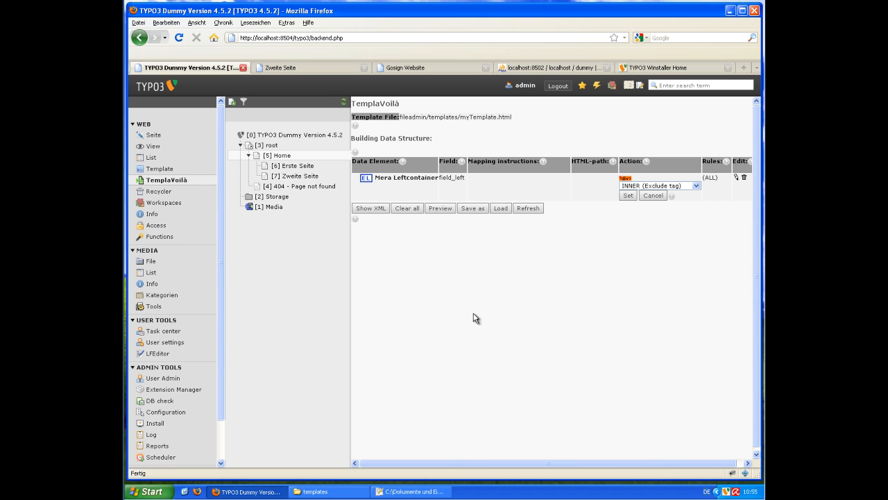
click(627, 197)
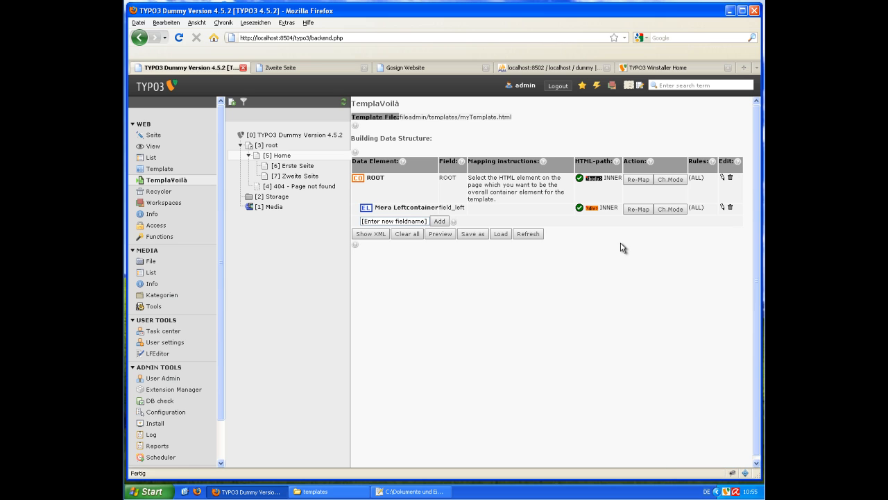
Save the mapping by updating the existing template object Storage/MyLayoutforSite [Template] (UID:12) together with its data structure
click(473, 236)
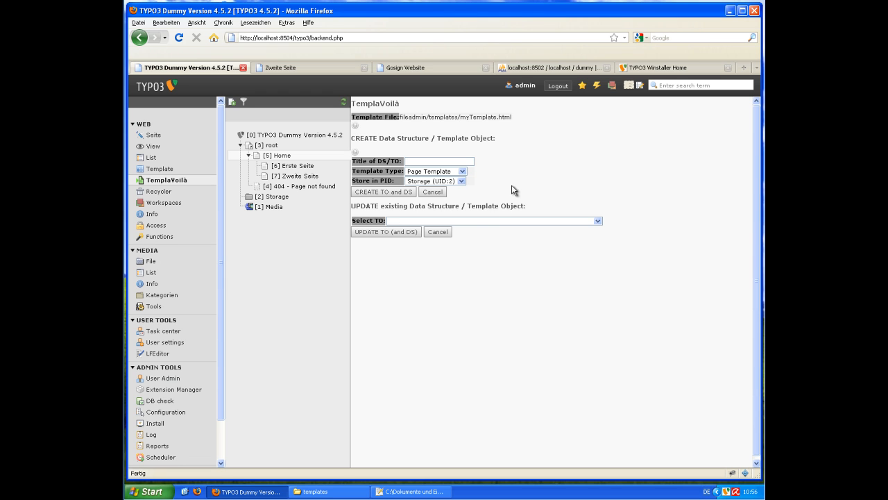
click(479, 221)
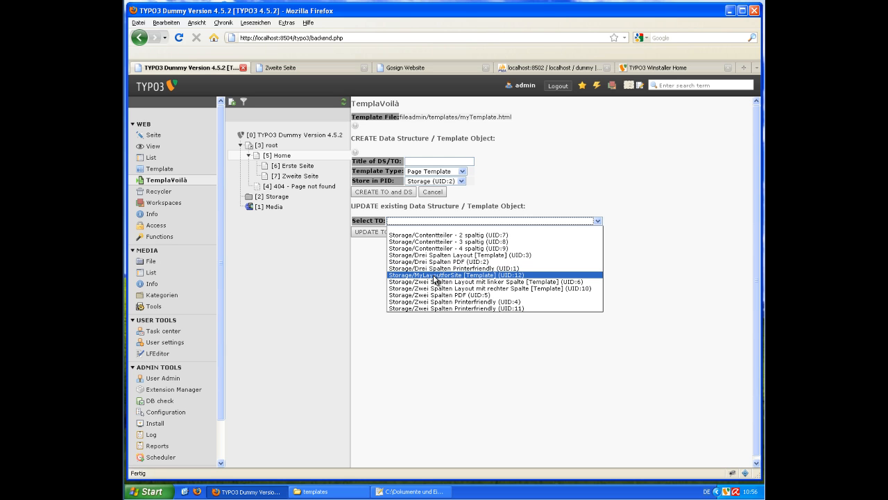
click(434, 278)
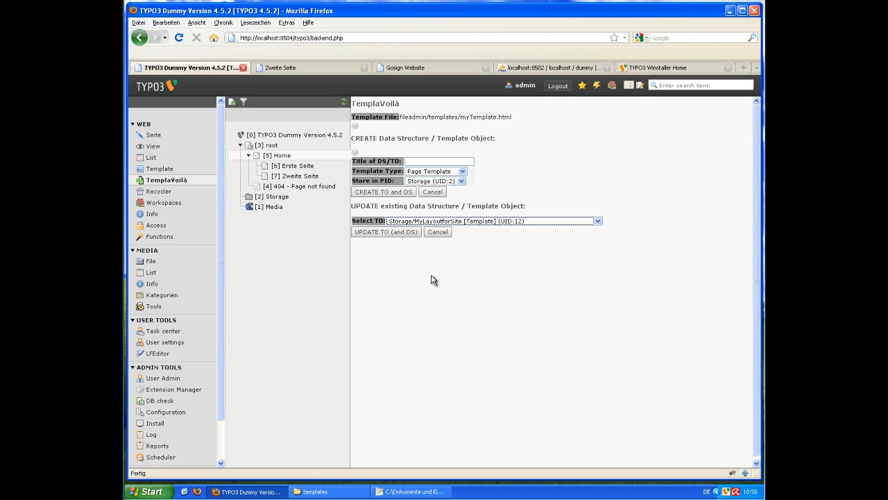
click(382, 234)
click(426, 260)
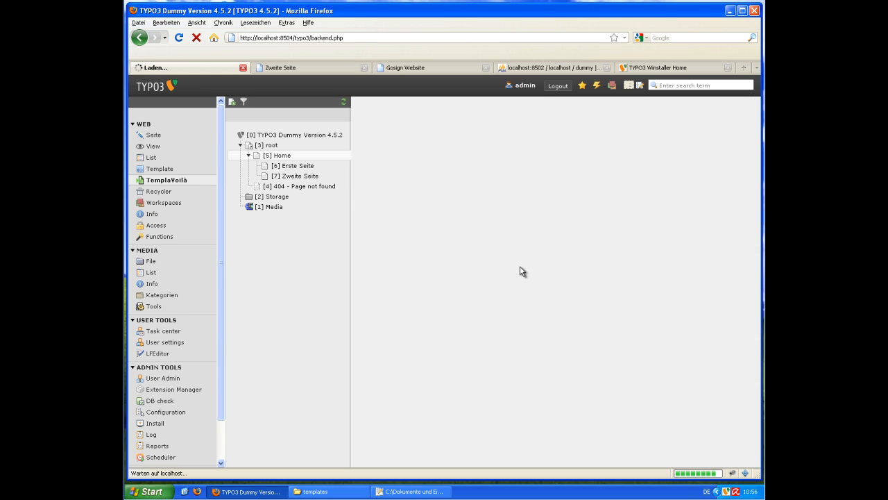
Check the file reference and mapping status of MyLayoutforSite among the page templates in Storage
click(298, 165)
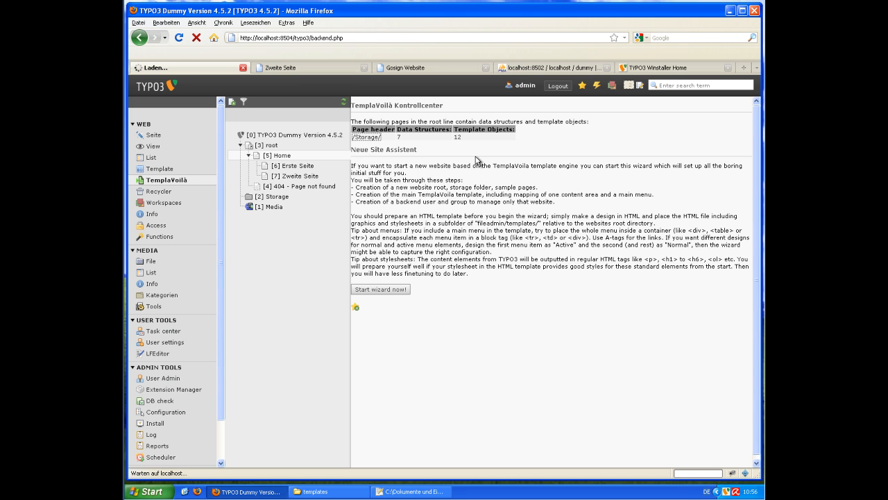
scroll(437, 188, down, 5)
scroll(438, 208, up, 2)
scroll(429, 272, down, 5)
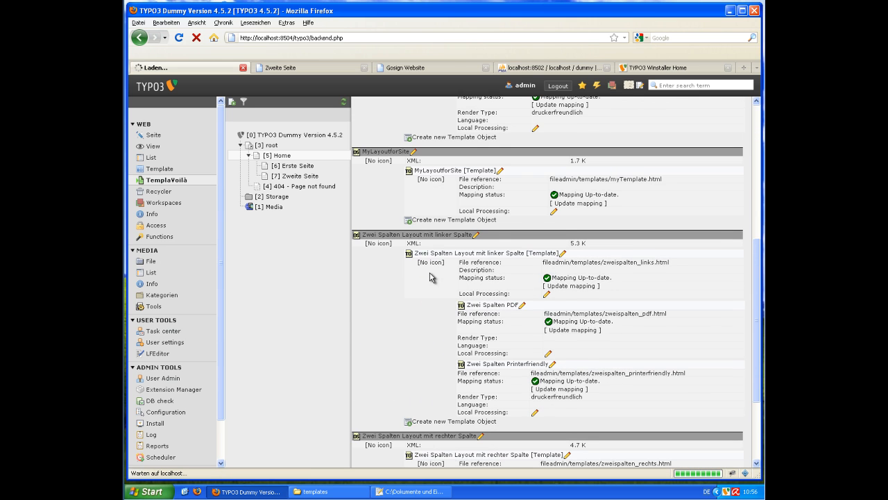
scroll(429, 278, up, 2)
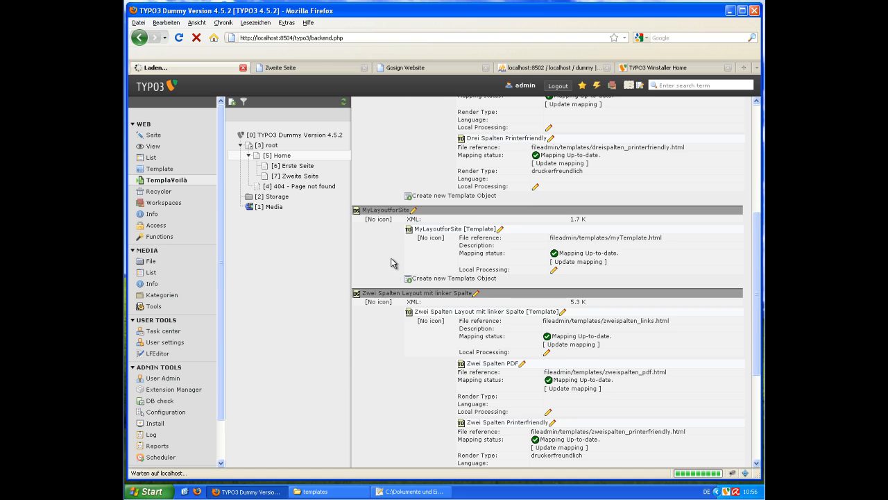
scroll(392, 264, up, 2)
scroll(389, 264, up, 3)
scroll(385, 267, down, 3)
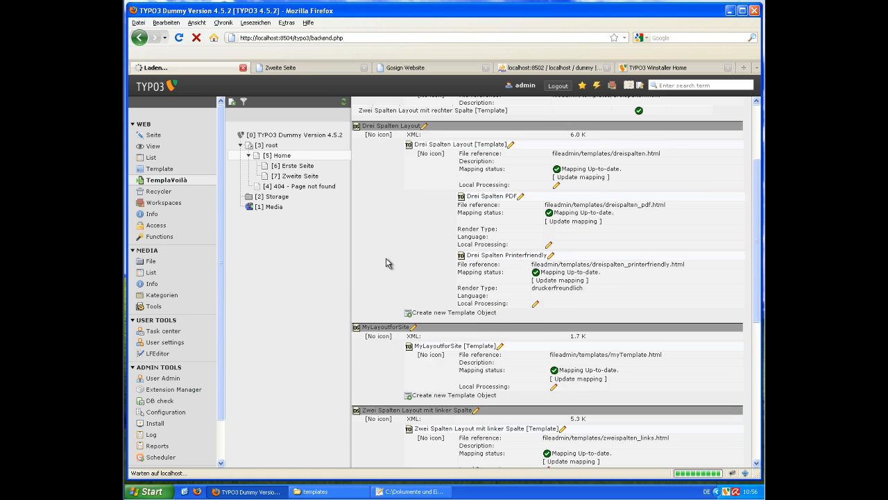
Edit the page properties of Zweite Seite and set its page data structure to MyLayoutforSite, saving to refresh the form
click(167, 136)
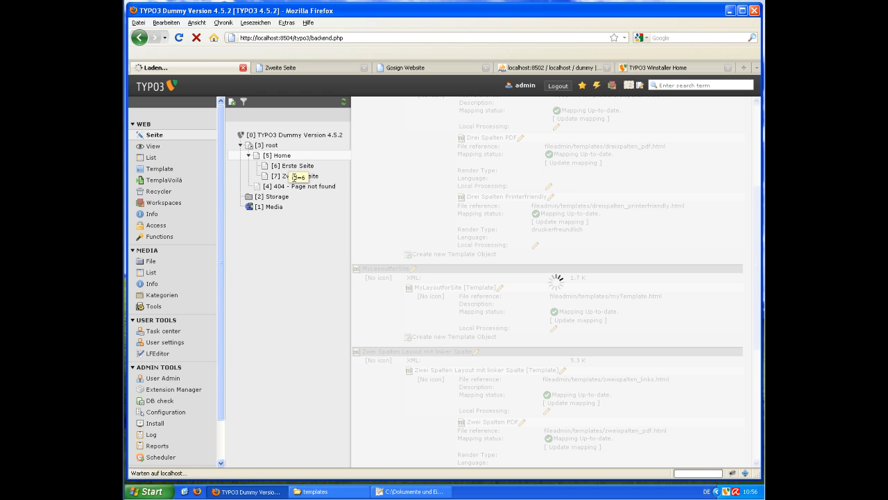
click(296, 179)
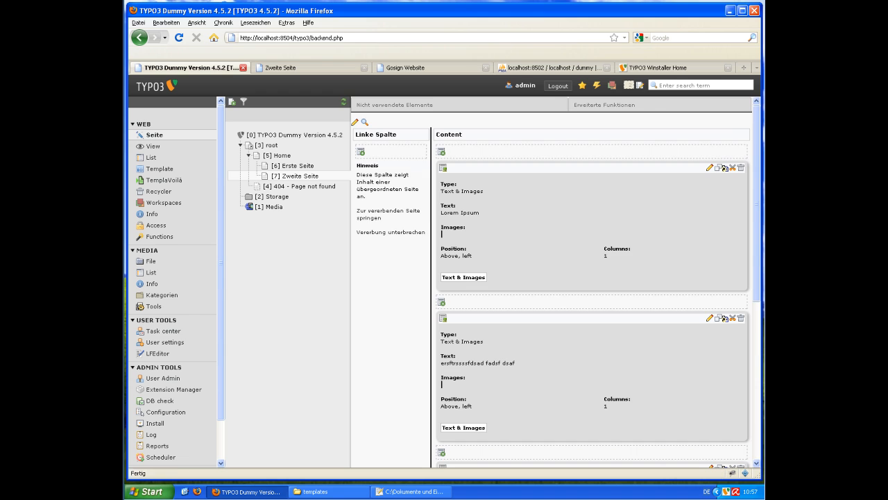
click(355, 122)
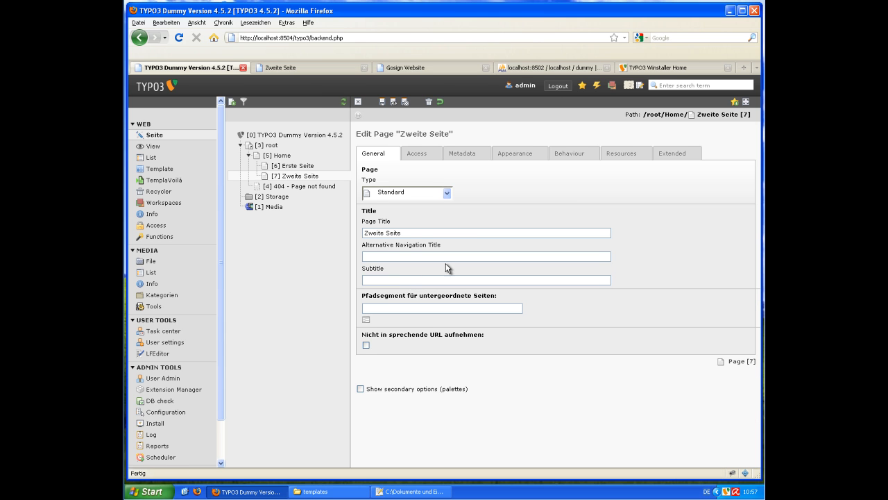
click(664, 154)
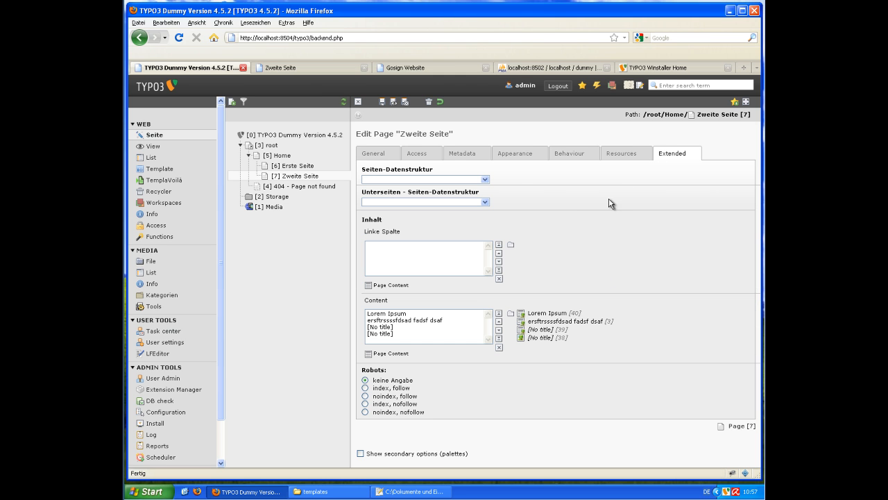
click(450, 179)
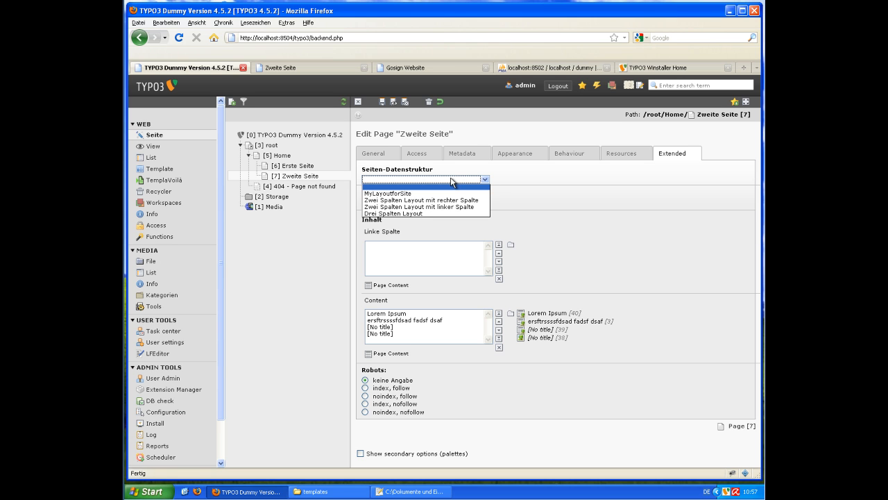
click(415, 194)
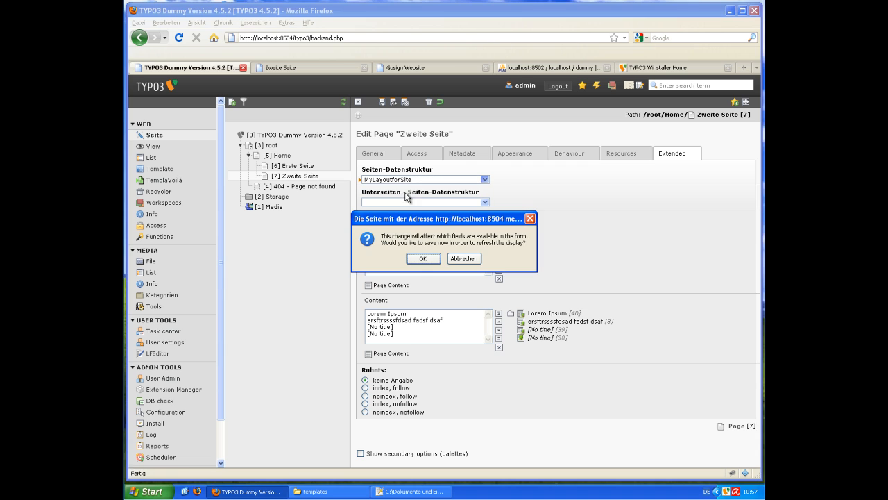
click(420, 259)
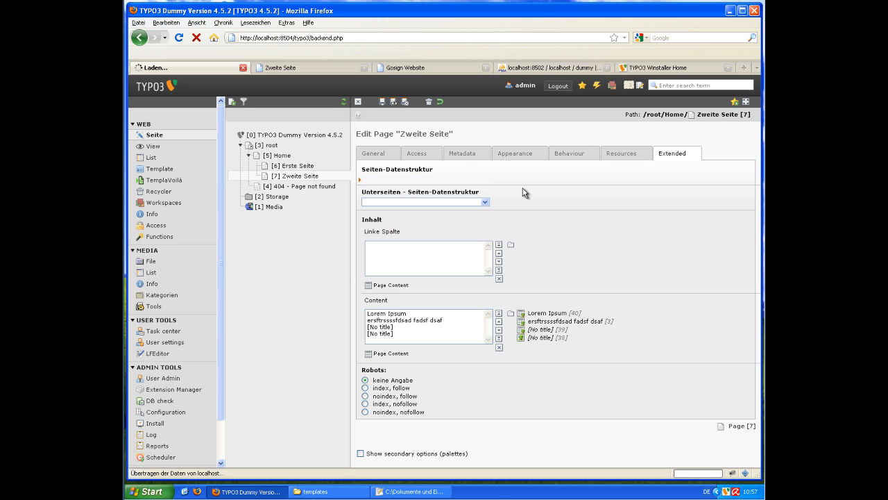
Set the page's template design to MyLayoutforSite [Template], choose MyLayoutforSite as the data structure for its subpages, and save and close the page properties
click(428, 213)
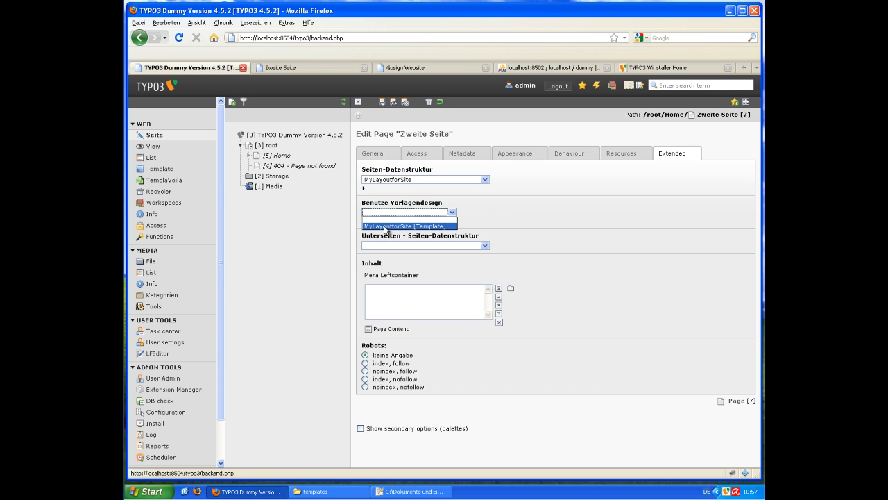
click(407, 227)
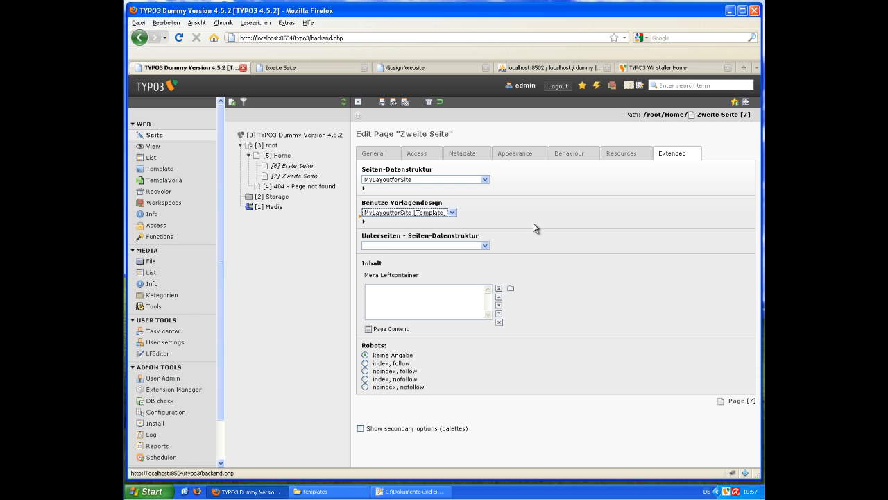
click(422, 246)
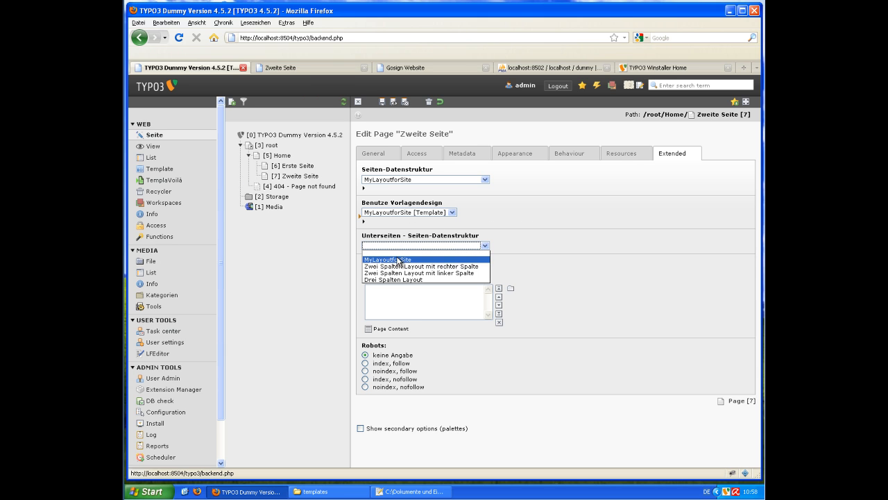
click(394, 264)
click(425, 257)
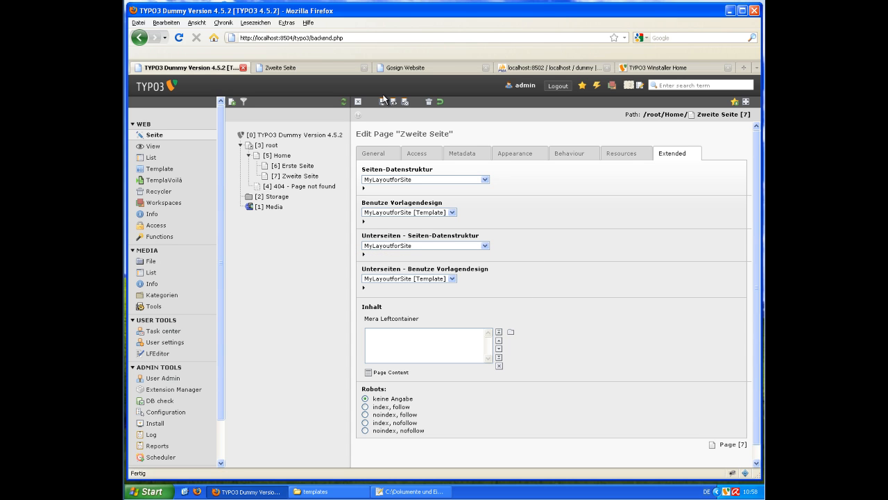
click(405, 102)
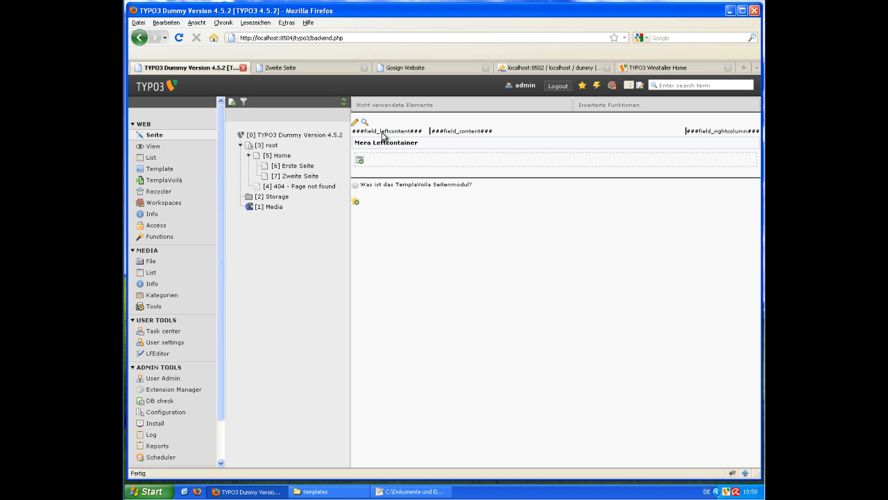
Open the MyLayoutforSite data structure record from the Storage page templates for editing
click(182, 182)
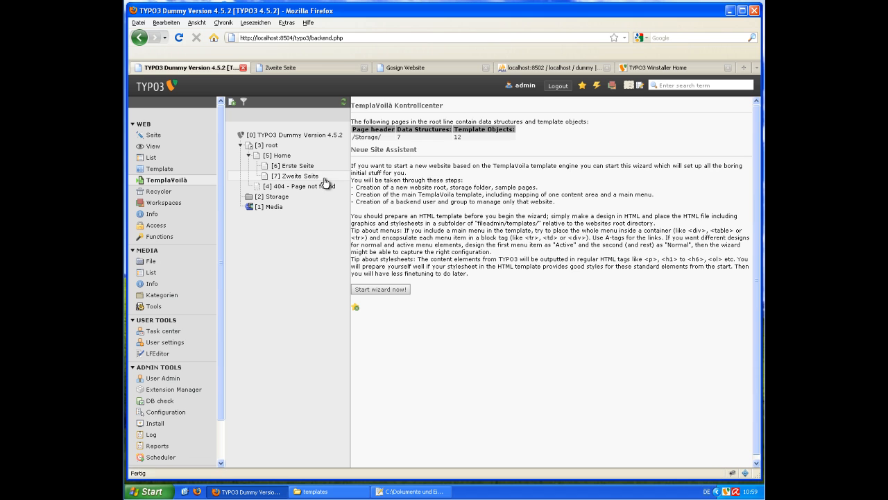
click(367, 136)
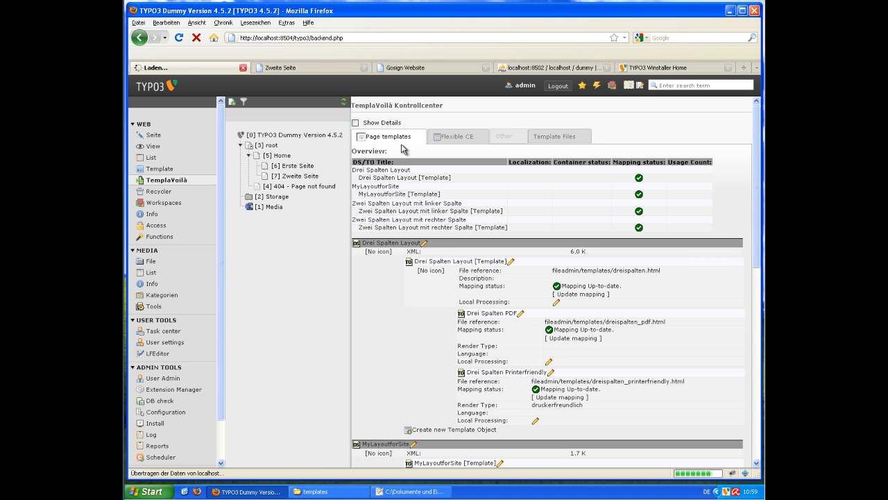
scroll(394, 225, down, 3)
scroll(394, 224, up, 2)
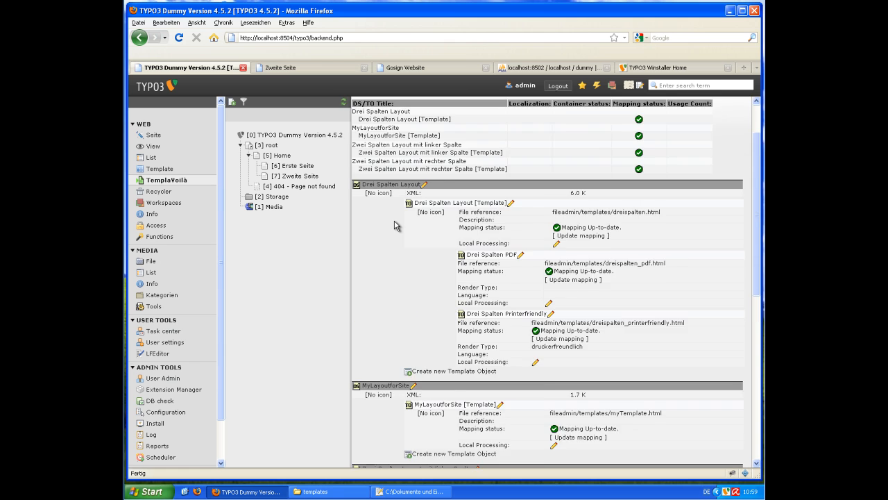
scroll(394, 224, down, 5)
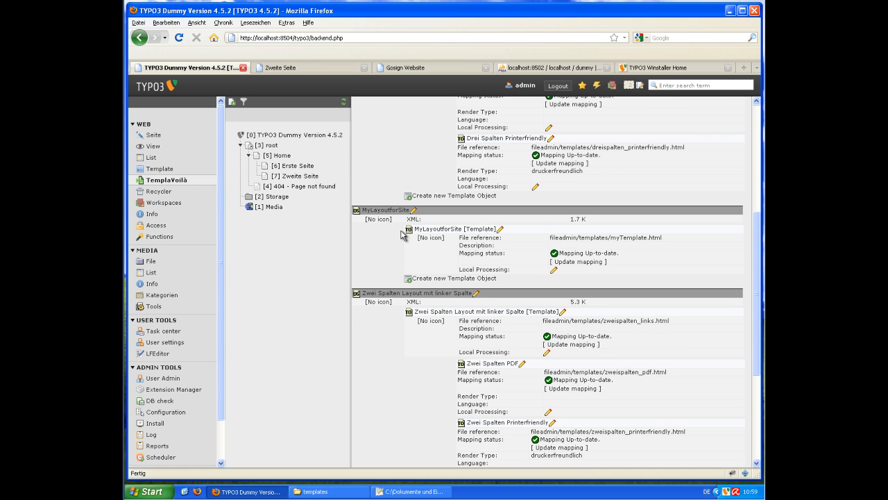
click(414, 211)
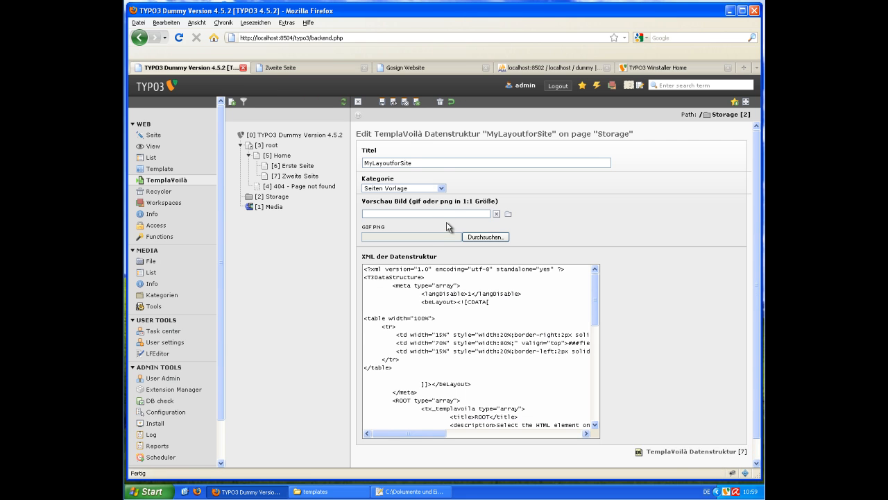
Delete the table cells containing ###field_rightcolumn### and ###field_leftcontent### from the beLayout section of the data structure XML
scroll(648, 274, down, 1)
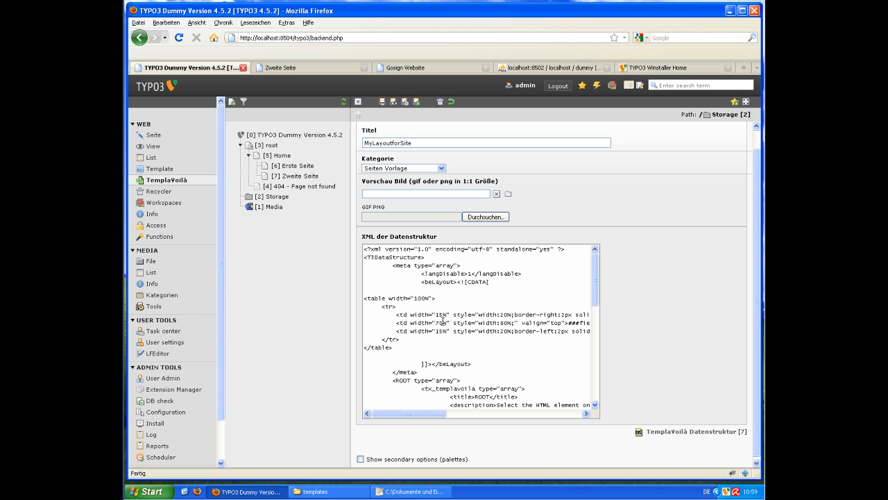
double_click(438, 282)
mouse_move(425, 413)
mouse_down()
mouse_move(503, 414)
mouse_move(425, 414)
mouse_up()
scroll(480, 354, down, 6)
scroll(465, 356, up, 2)
scroll(464, 356, up, 4)
drag(418, 414, 492, 413)
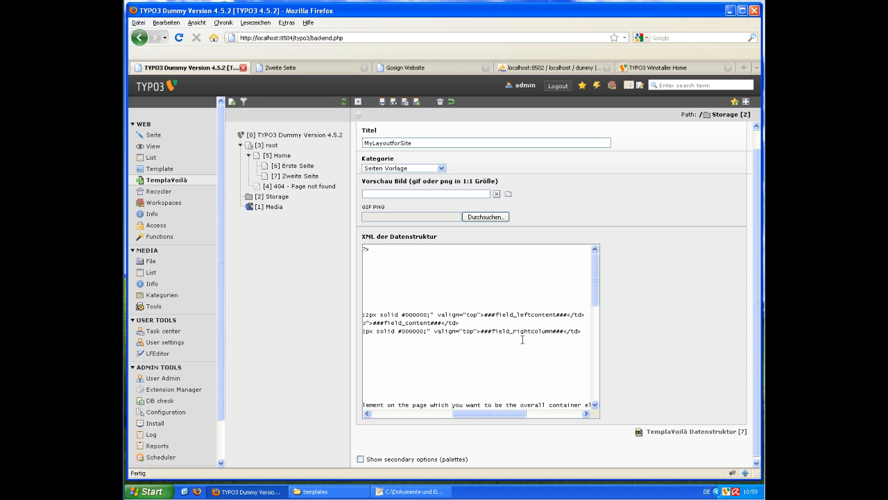
mouse_move(489, 413)
mouse_down()
mouse_move(401, 413)
mouse_move(507, 413)
mouse_up()
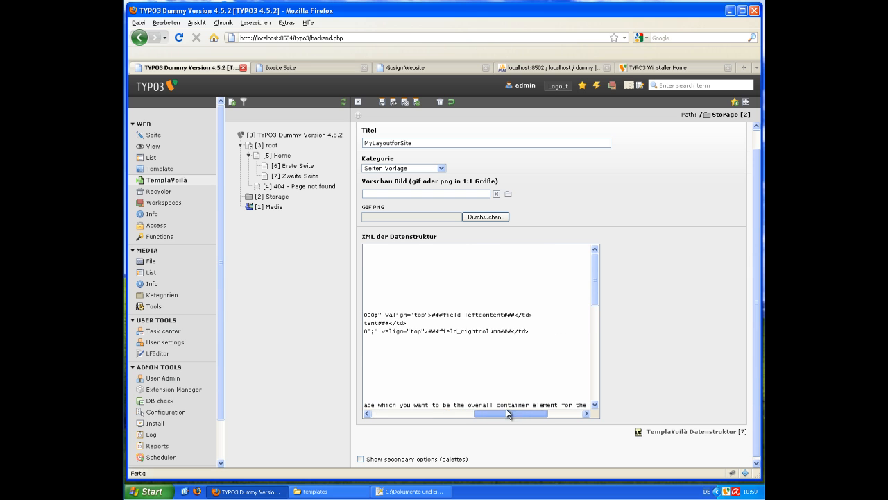
triple_click(533, 327)
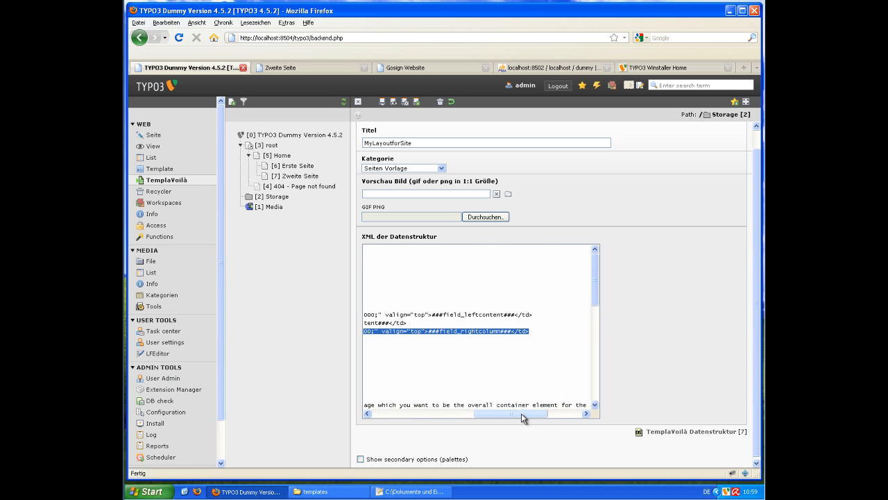
key(BackSpace)
drag(519, 413, 500, 413)
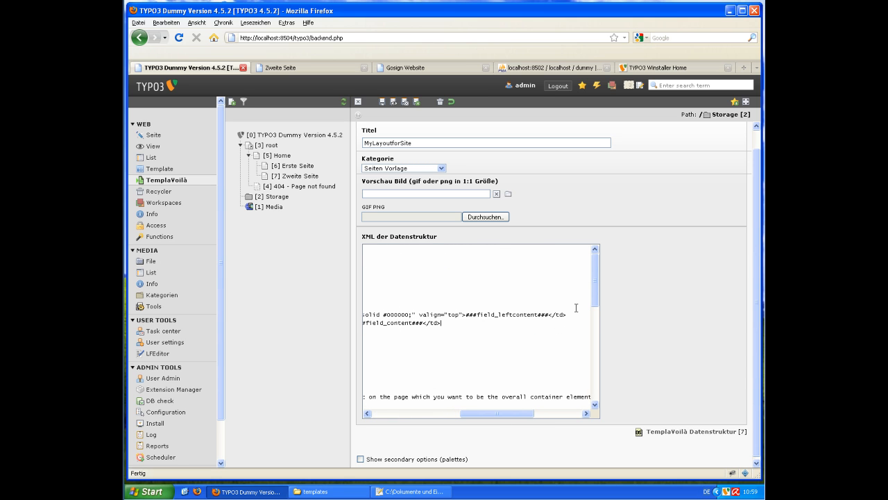
drag(573, 314, 405, 306)
key(BackSpace)
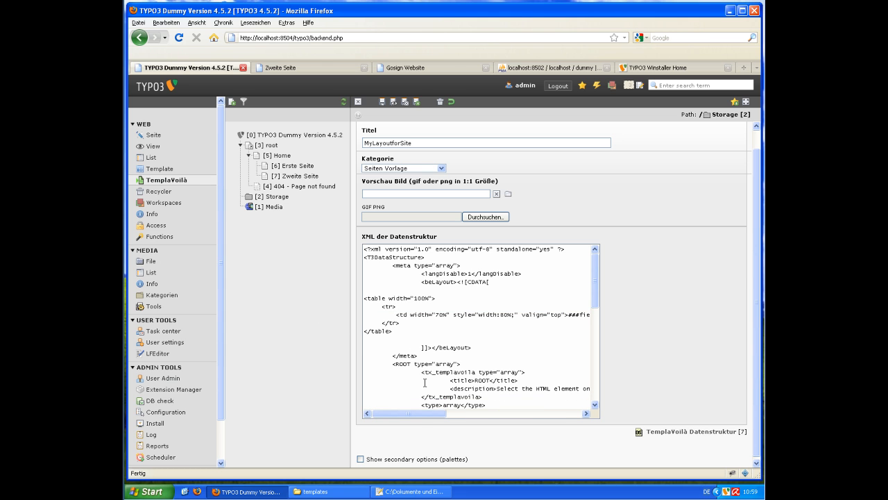
Change the remaining beLayout cell's marker to ###field_left###, set both of its widths to 100%, and save and close the data structure
drag(416, 413, 454, 414)
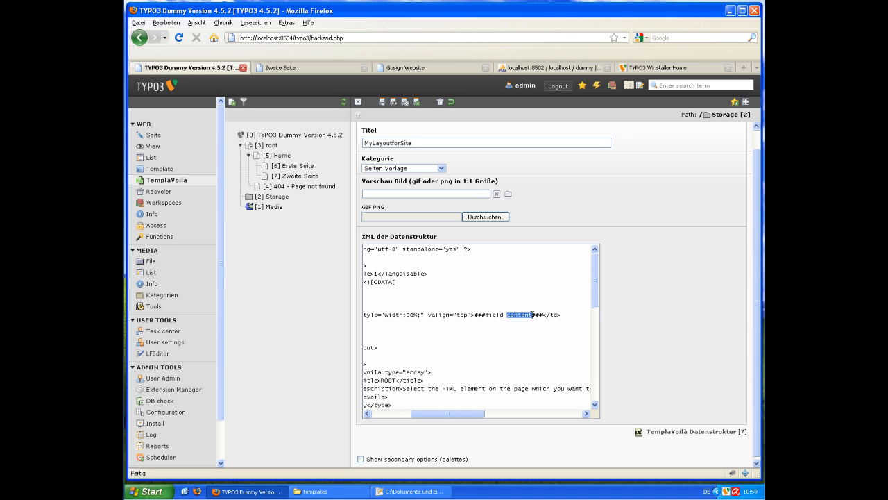
text(left)
drag(460, 412, 422, 413)
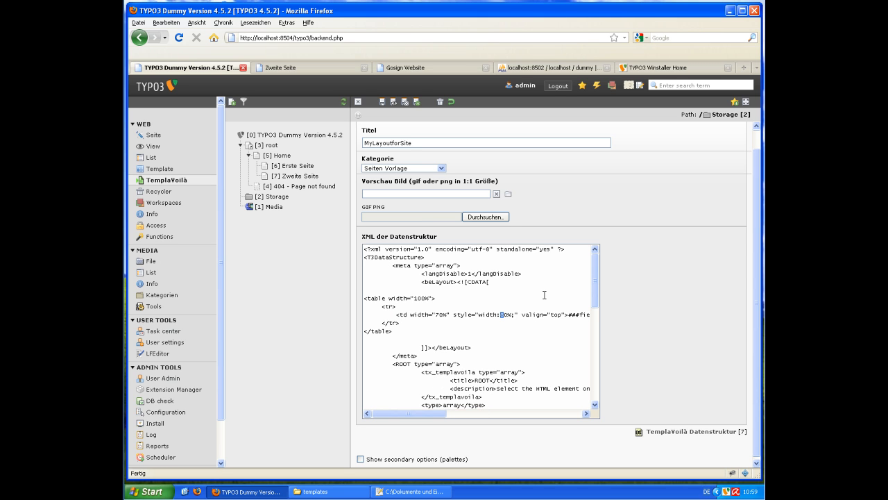
text(0)
key(BackSpace)
text(10)
mouse_move(424, 413)
mouse_down()
mouse_move(479, 413)
mouse_move(423, 413)
mouse_up()
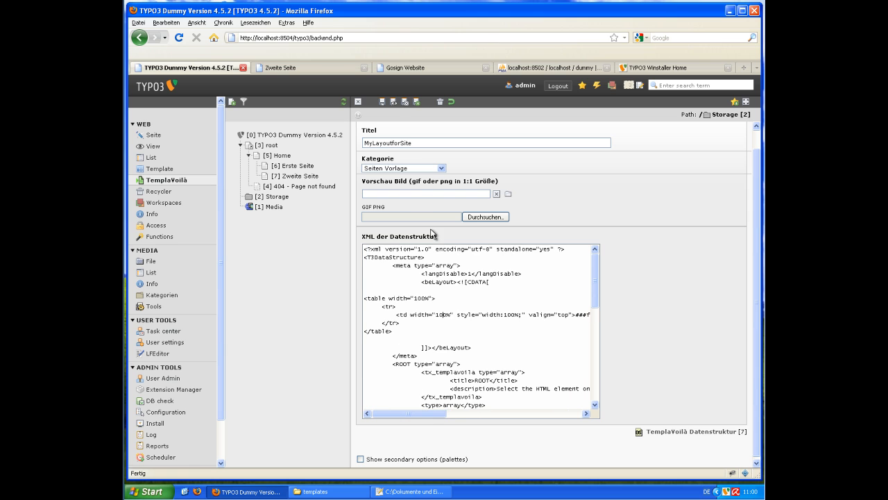
click(405, 102)
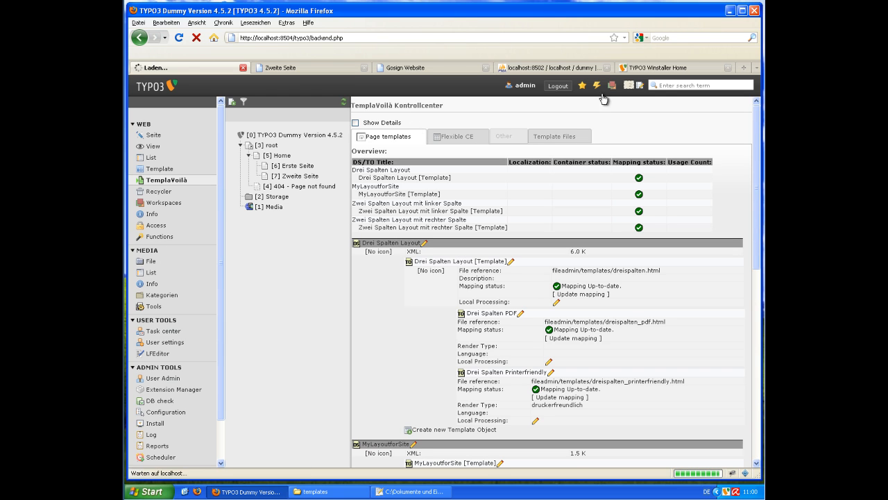
Clear all TYPO3 caches and open Zweite Seite in the page module
click(601, 91)
click(558, 99)
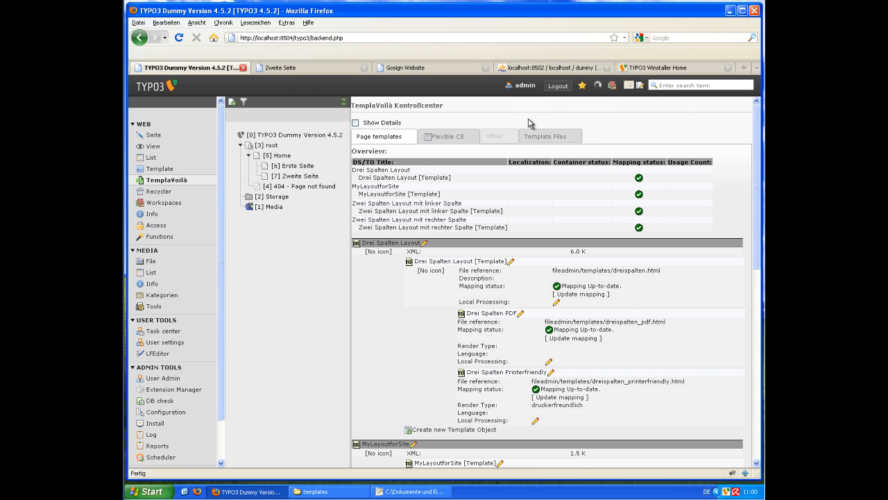
click(154, 134)
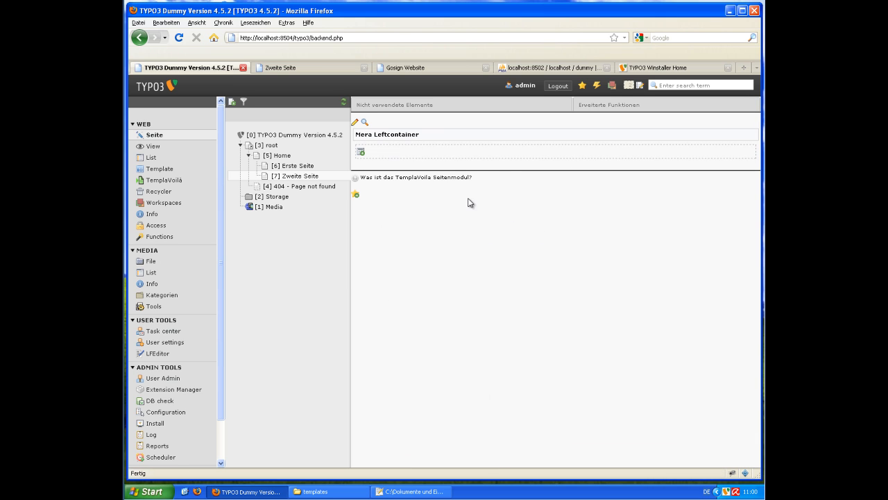
Add a Text element to Mera Leftcontainer with header "Hello Headline" and body "Lorem Ipsum.. basdasdas adsas d asddassd", bold "sa", and save and close it
click(361, 152)
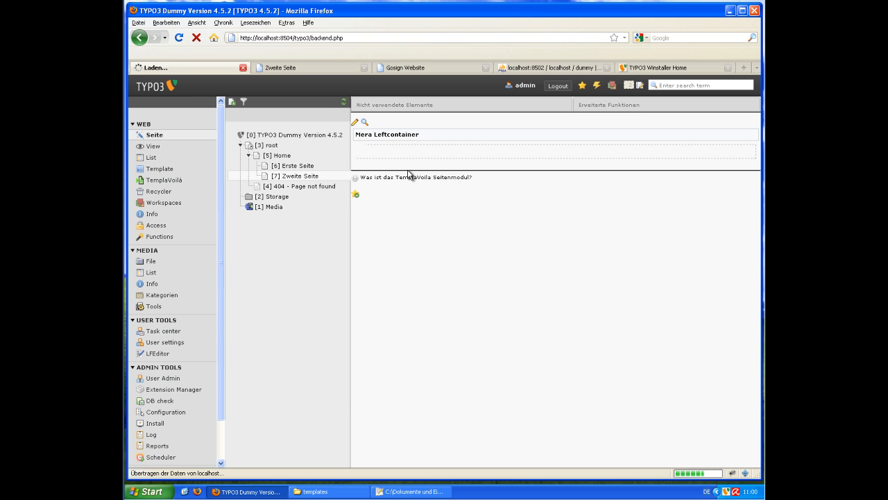
click(432, 205)
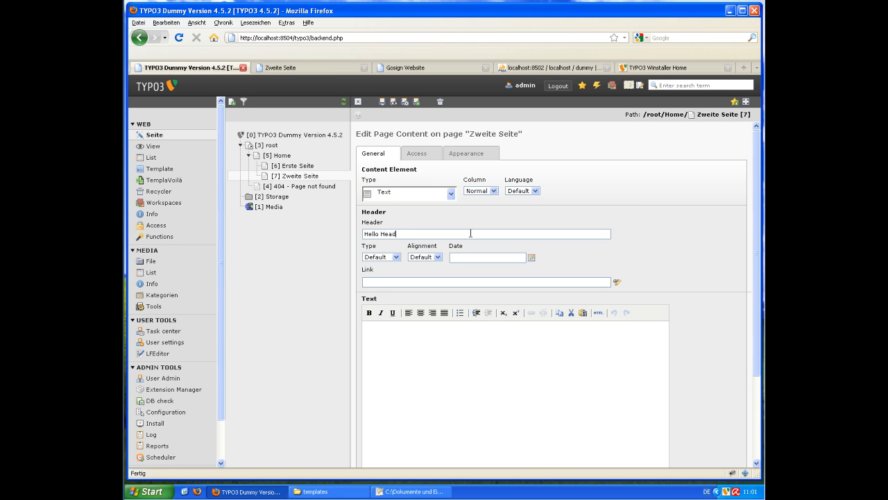
key(Tab)
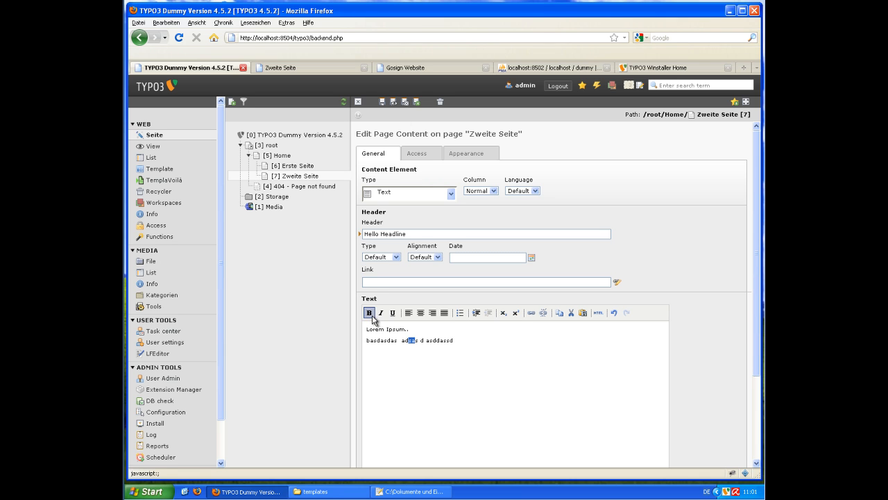
click(406, 102)
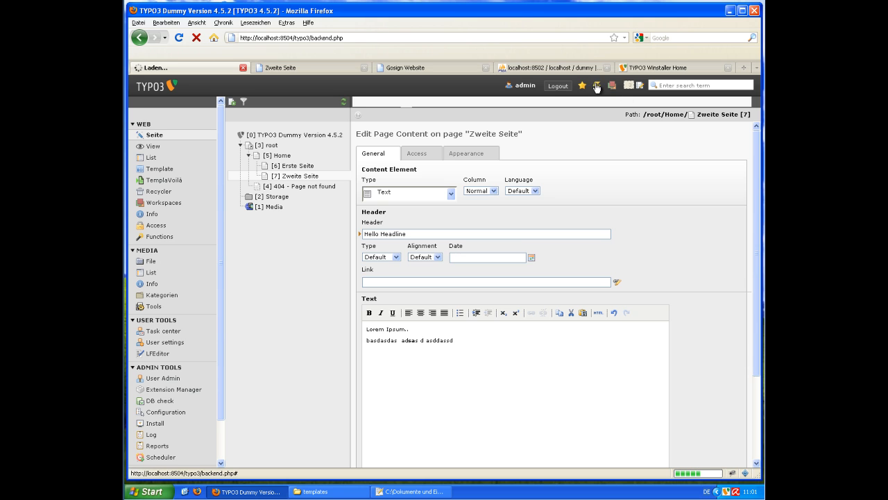
Clear all caches and view Zweite Seite in the frontend
click(597, 89)
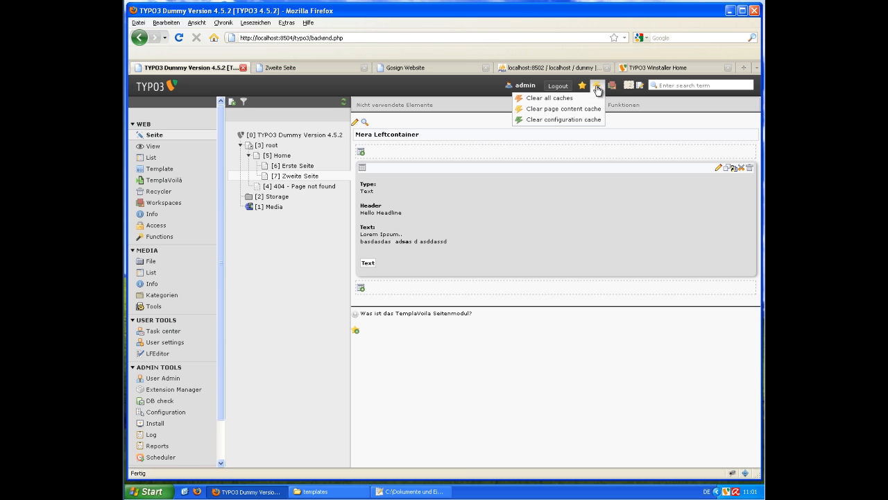
click(539, 101)
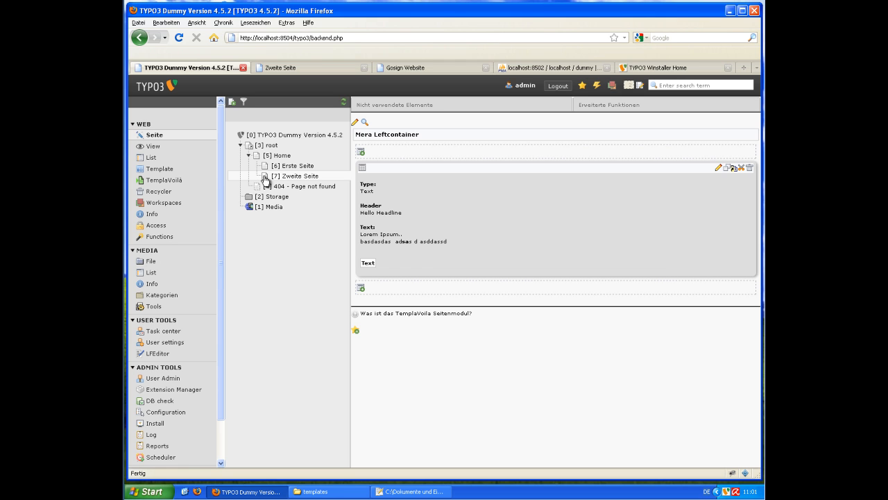
click(265, 181)
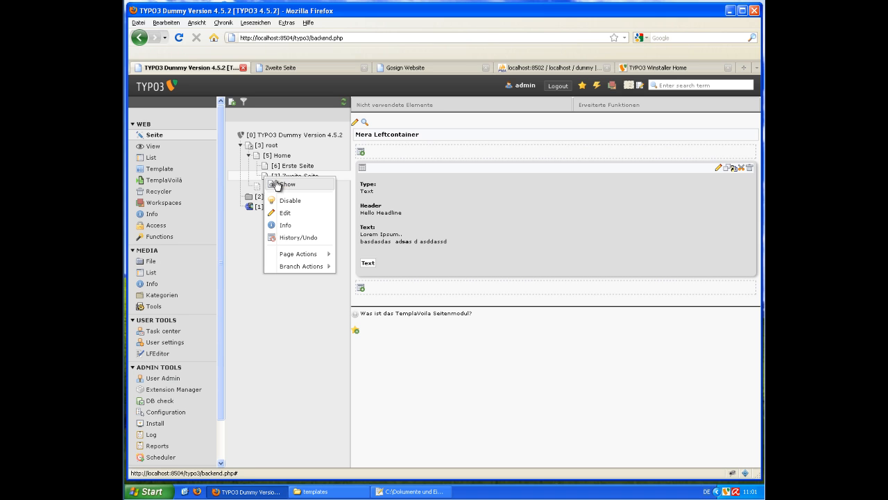
click(296, 185)
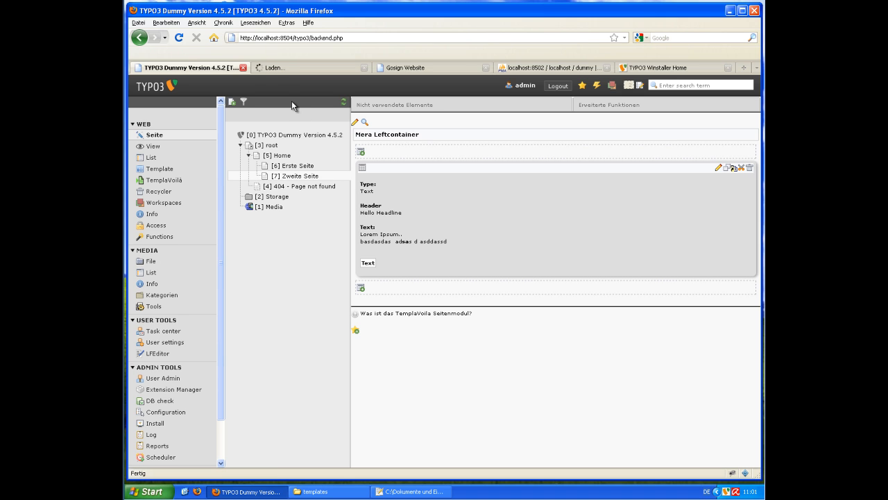
click(291, 68)
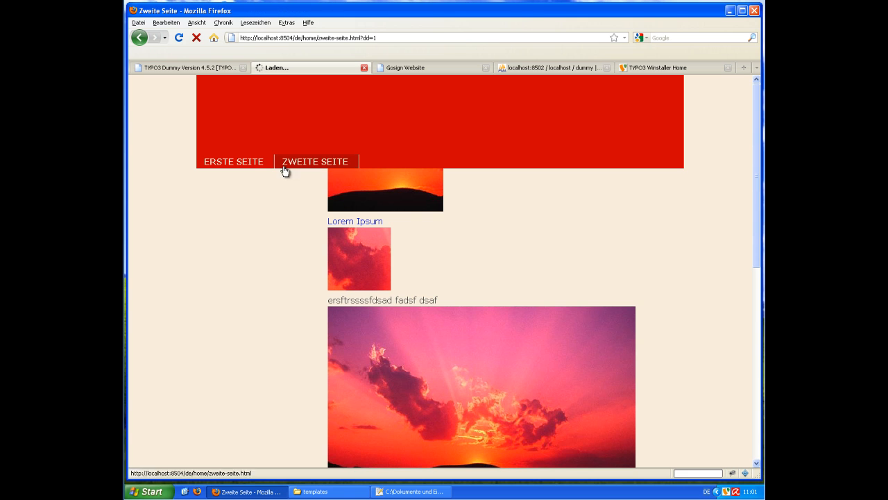
scroll(272, 202, down, 6)
scroll(271, 203, up, 6)
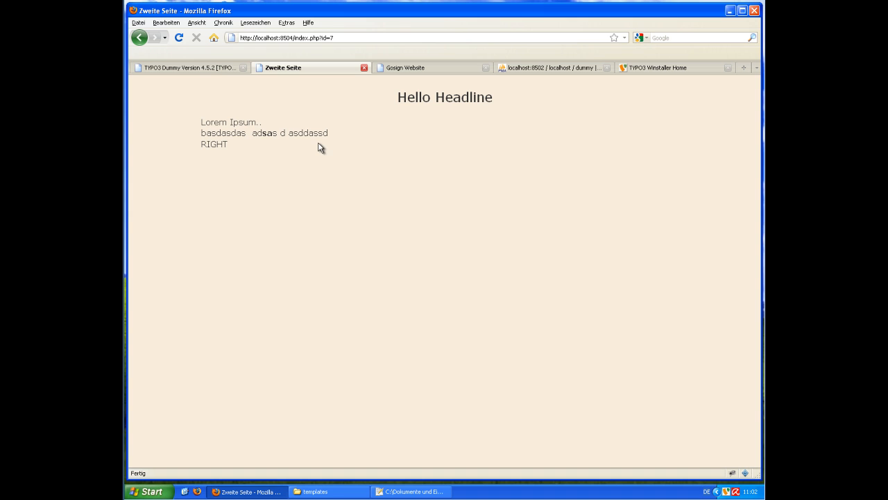
Inspect the HTML structure of the rendered Zweite Seite and compare it with the markup of the static myTemplate.html page
drag(201, 120, 315, 182)
click(315, 182)
right_click(219, 122)
click(240, 247)
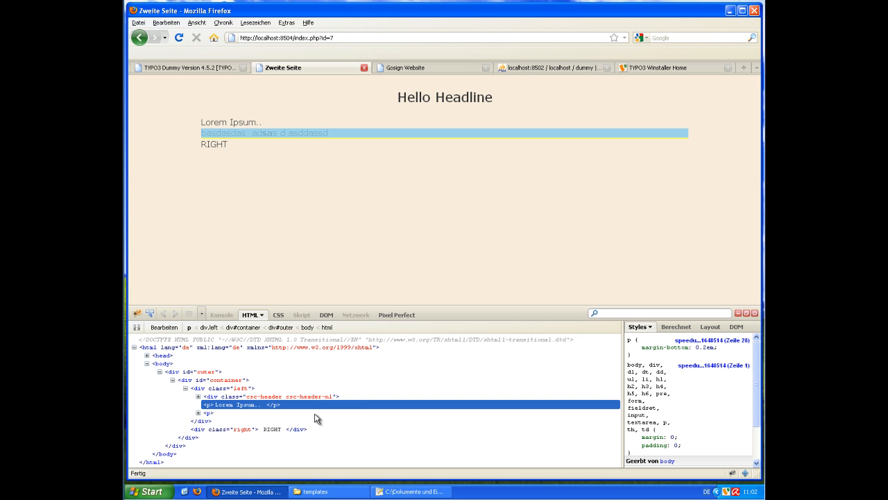
click(205, 387)
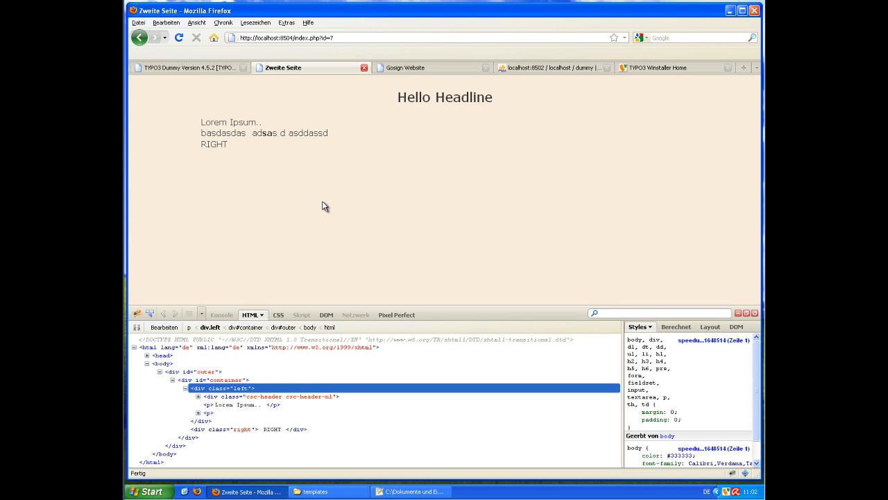
click(384, 68)
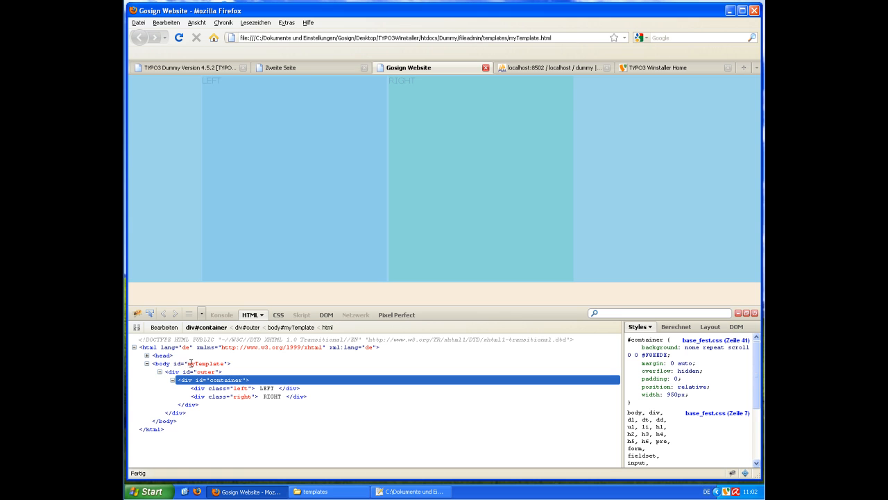
click(290, 69)
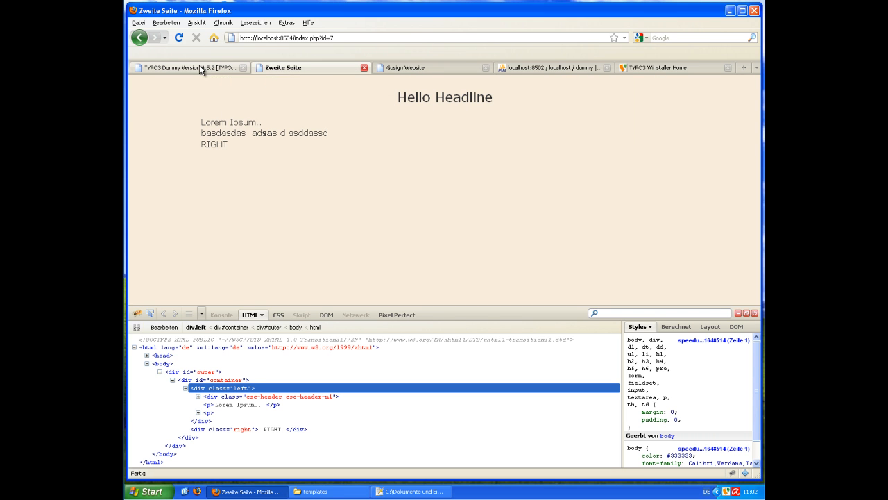
Return to the backend, close the HTML inspector, and open MyLayoutforSite [Template] from the Storage page templates in TemplaVoilà
click(204, 73)
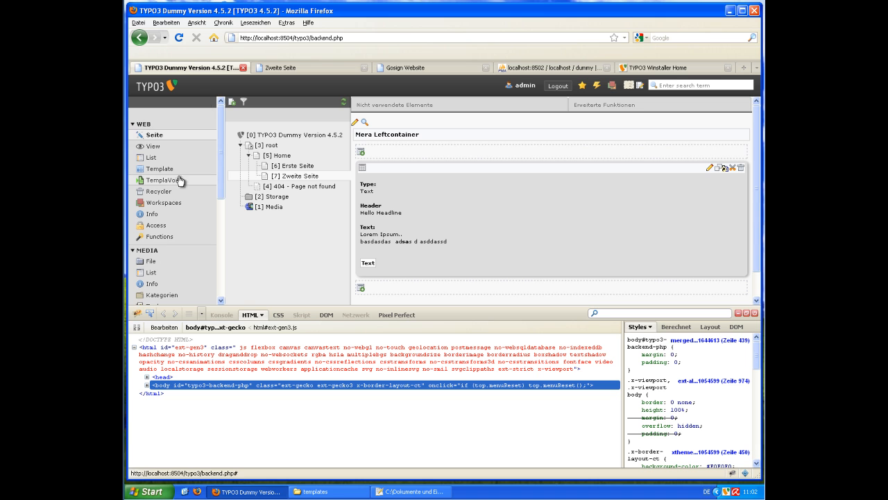
scroll(177, 185, down, 1)
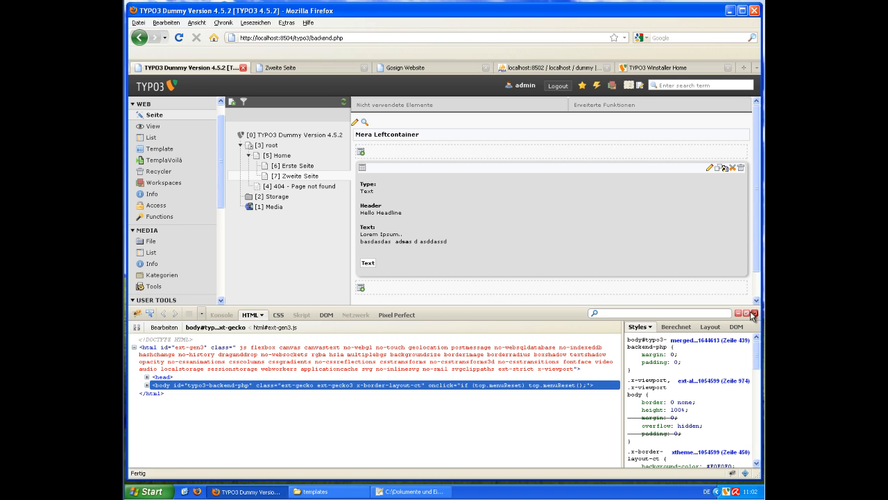
key(F12)
click(182, 160)
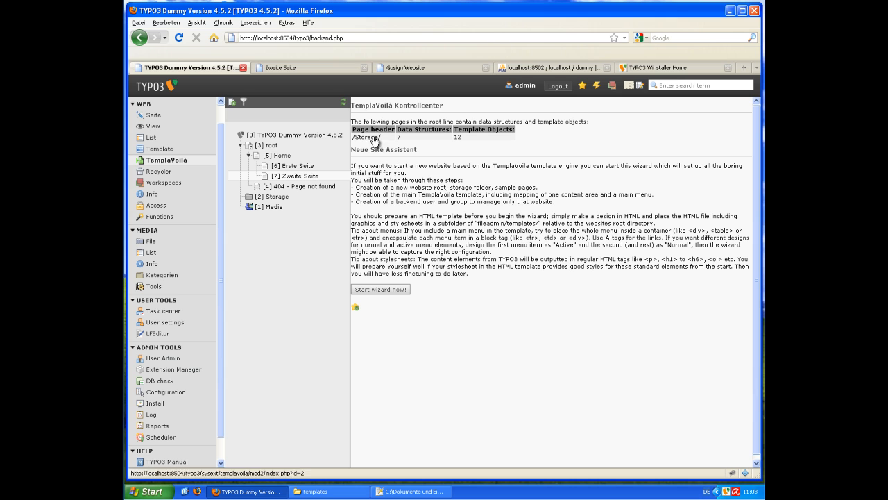
click(365, 137)
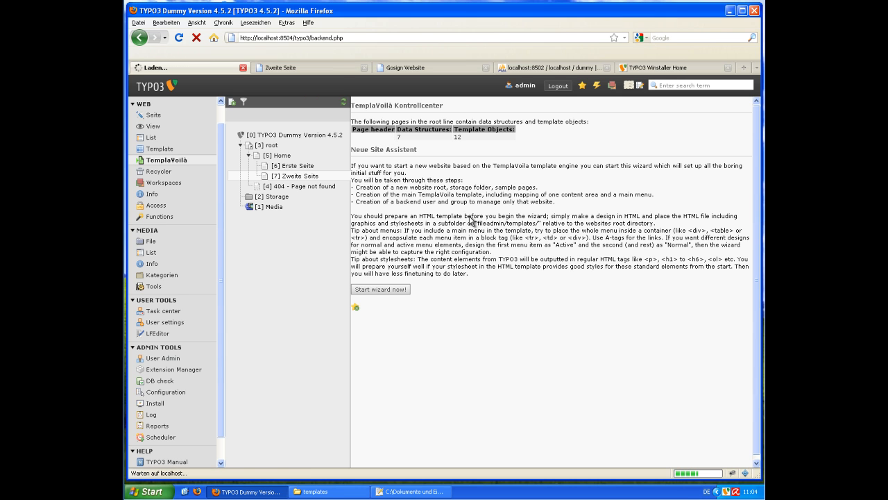
scroll(463, 219, down, 10)
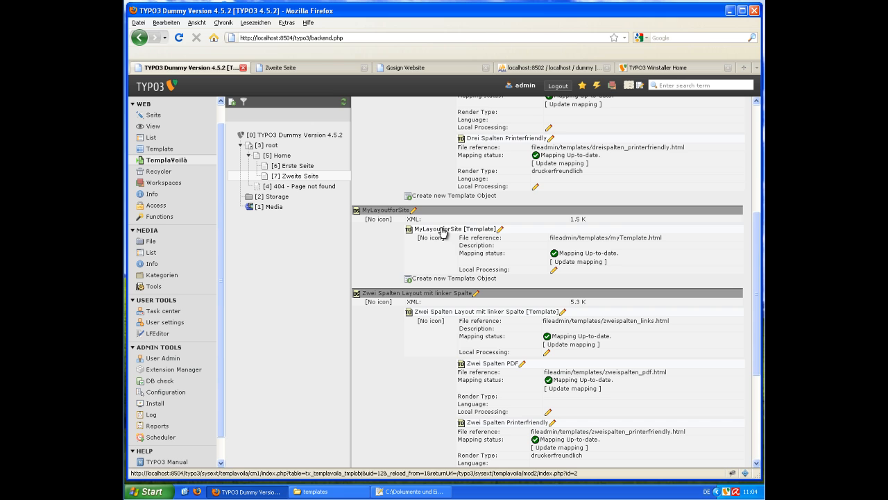
click(442, 229)
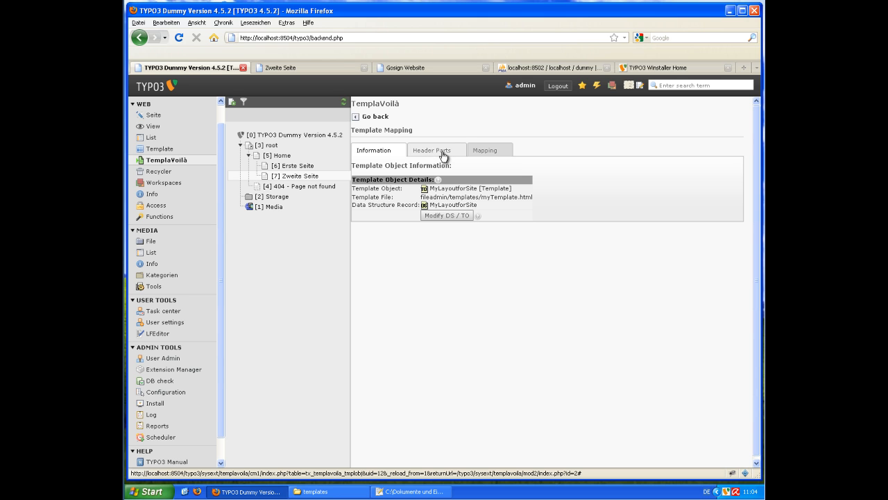
Include the <body id="myTemplate"> tag in the template's header parts, then save and return
click(443, 155)
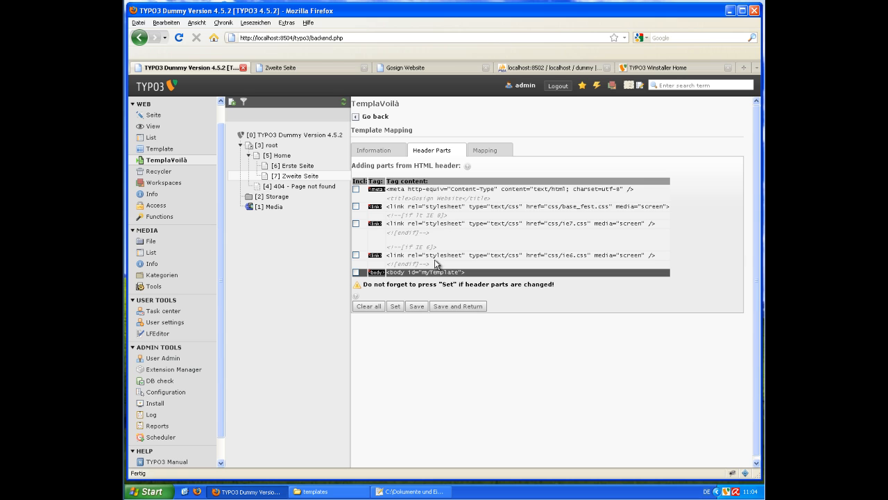
click(356, 273)
click(458, 306)
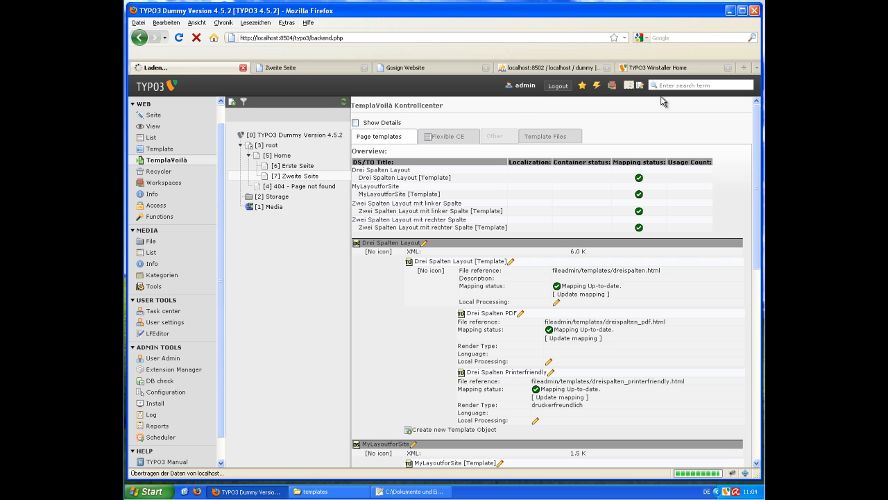
Clear the page content cache and reload Zweite Seite in the frontend to check its styling
click(610, 92)
click(574, 108)
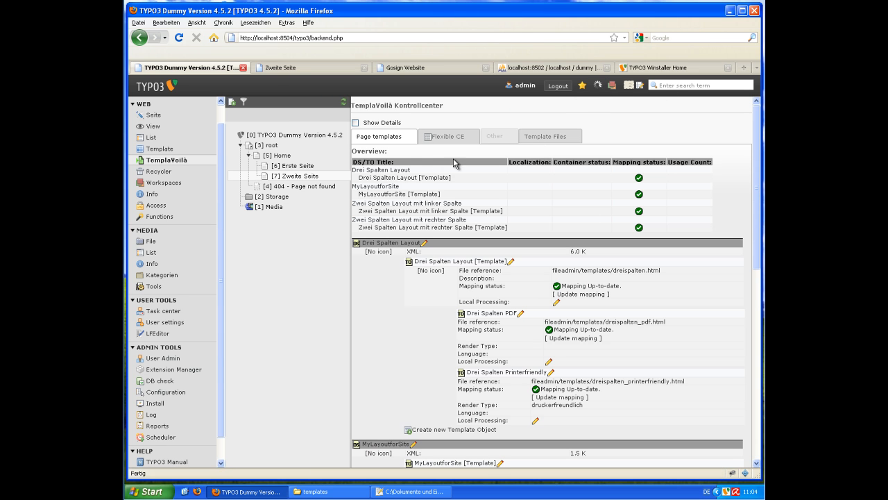
click(280, 68)
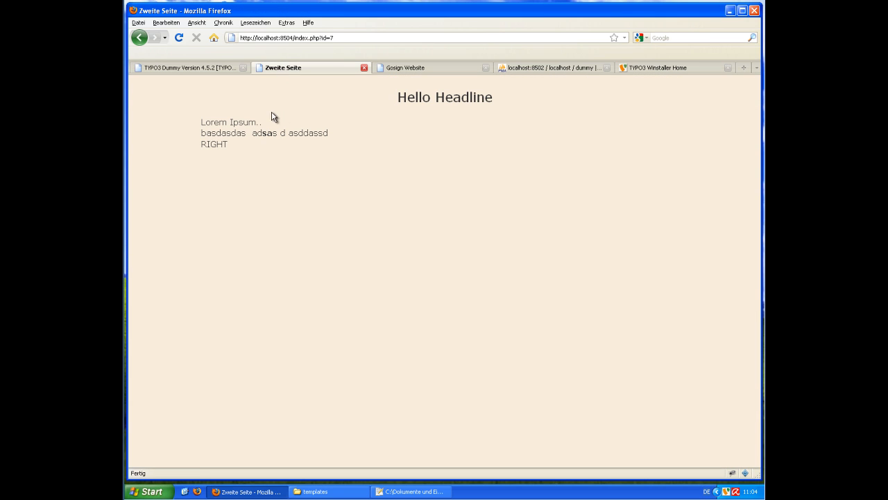
click(178, 38)
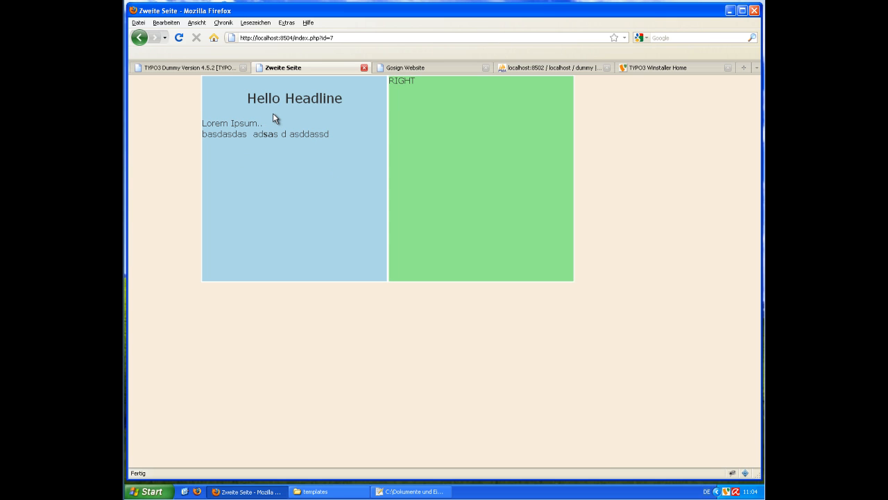
Select Zweite Seite in the backend page tree, review its rendered columns in the frontend, and return to the backend
click(213, 67)
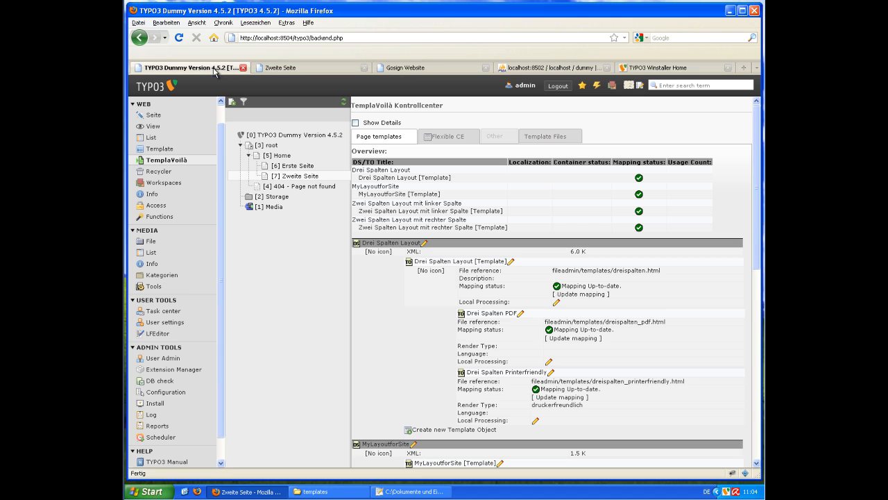
click(293, 176)
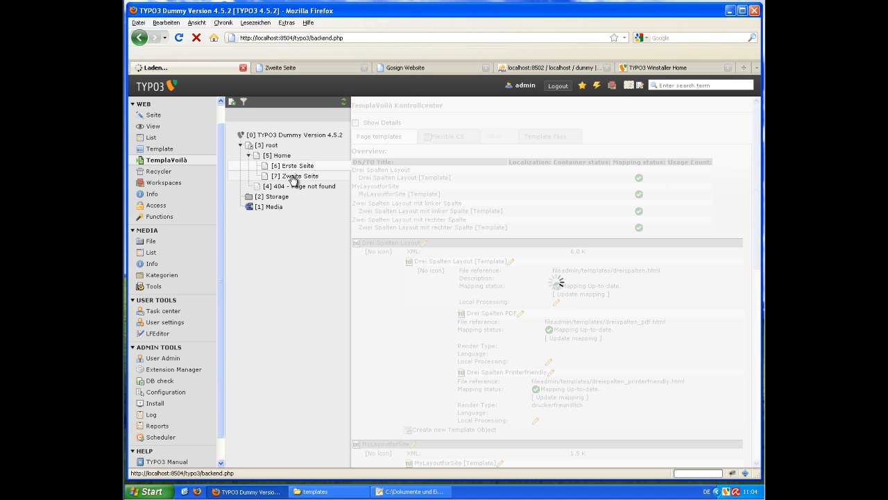
click(273, 68)
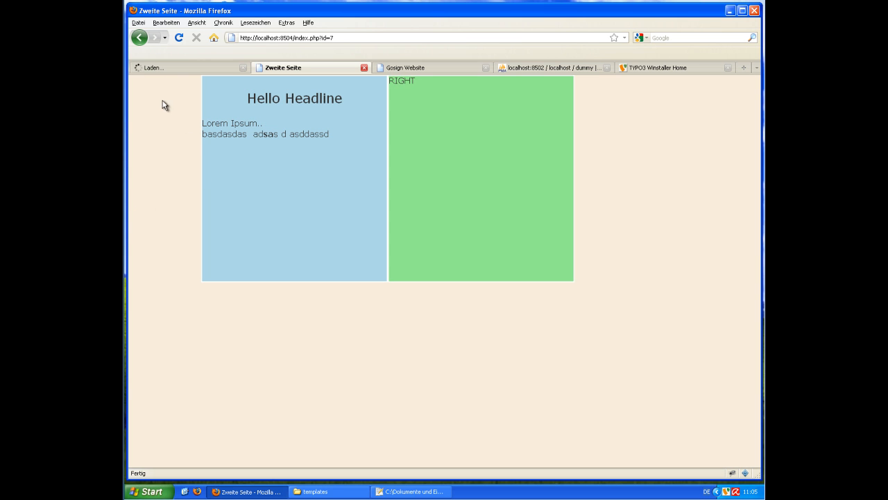
click(168, 70)
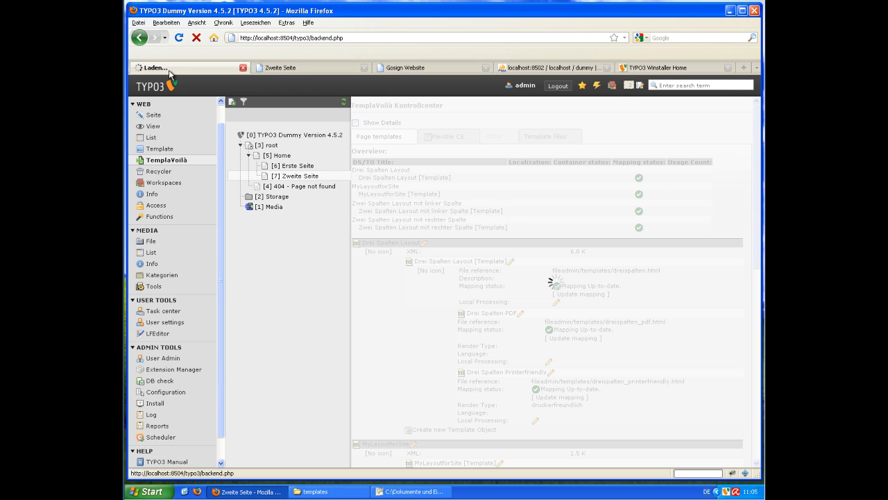
click(281, 67)
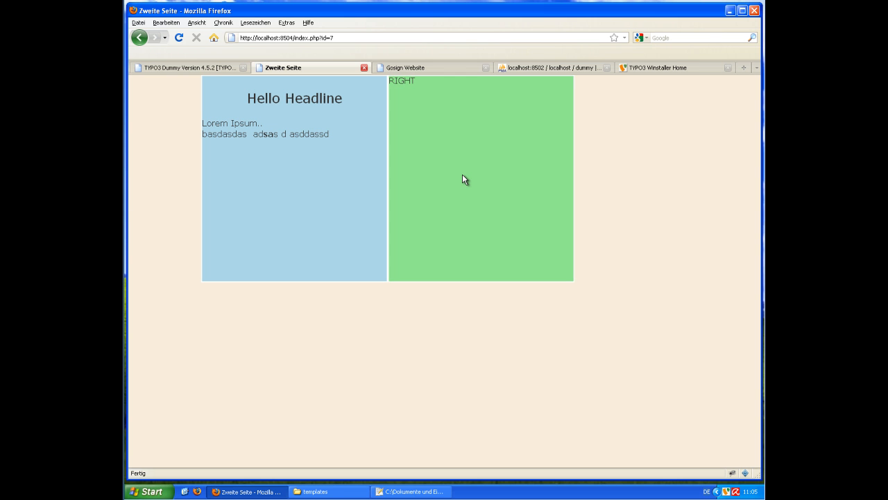
click(206, 67)
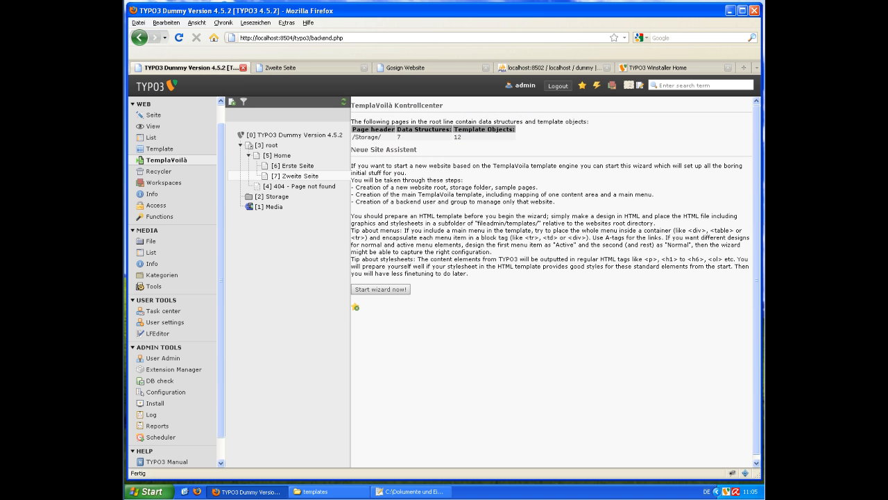